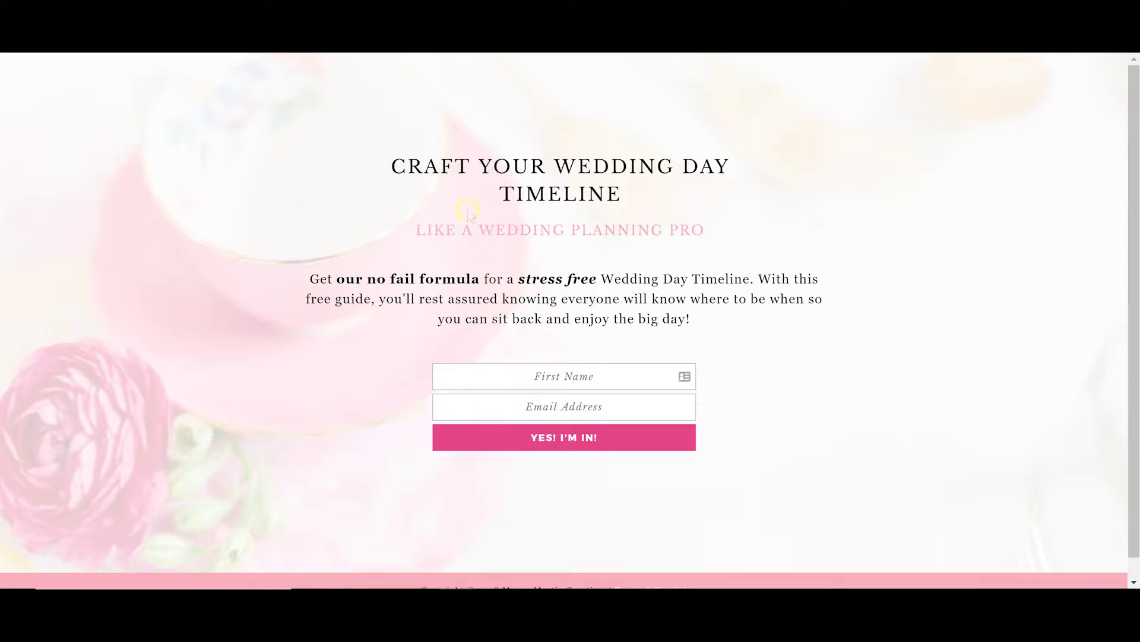
# Scroll down through the Craft Your Wedding Day Timeline opt-in page in the Site Preview
pyautogui.scroll(-1, 861, 315)
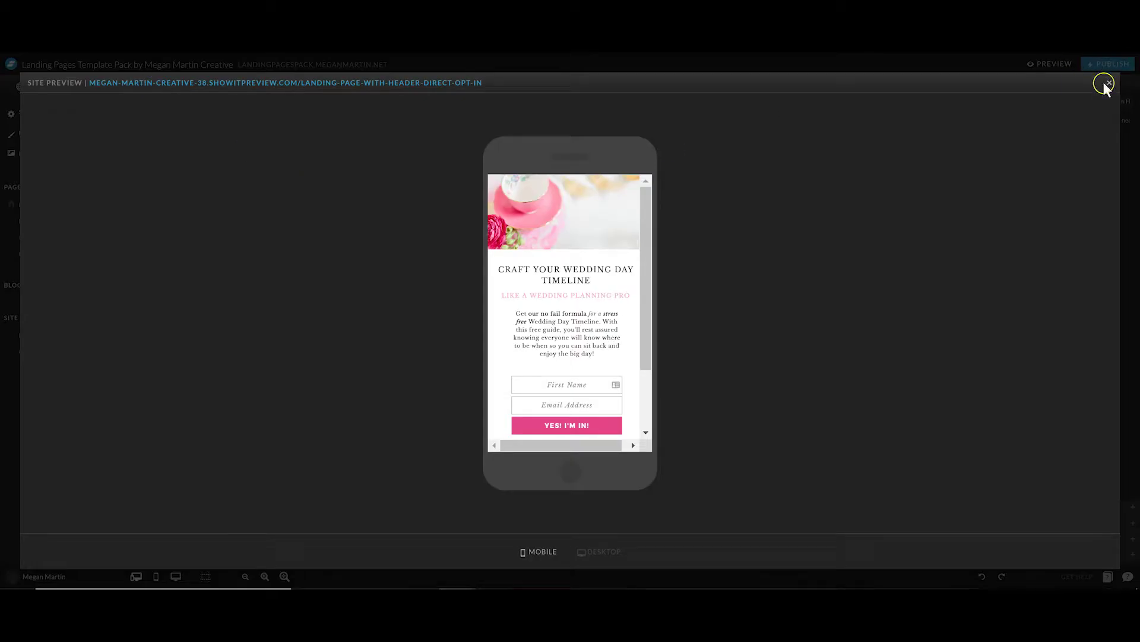
# Close the site preview and return to the wedding timeline page in the editor
pyautogui.click(1090, 87)
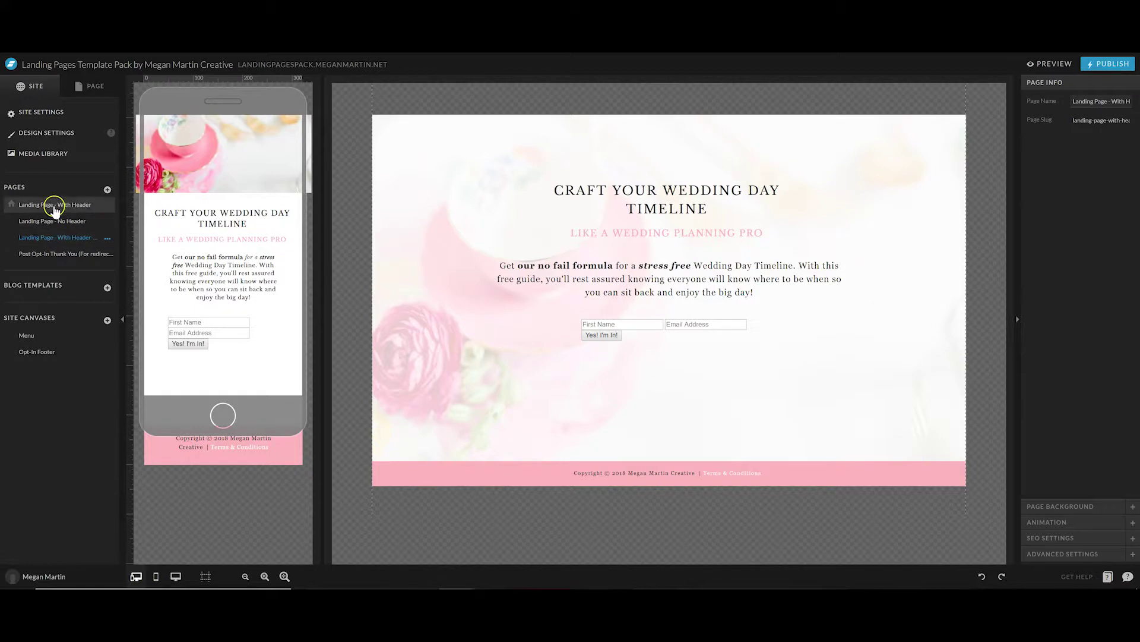
pyautogui.click(39, 256)
pyautogui.click(43, 268)
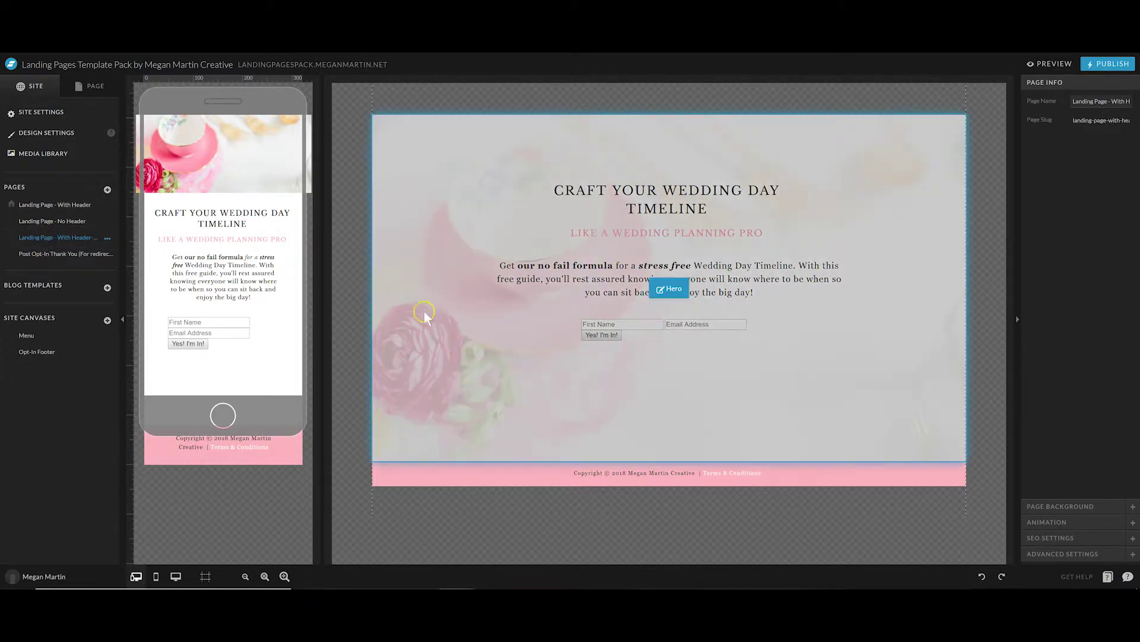
pyautogui.click(371, 315)
# Bring up the Account dialog from the user name at the bottom-left
pyautogui.click(37, 99)
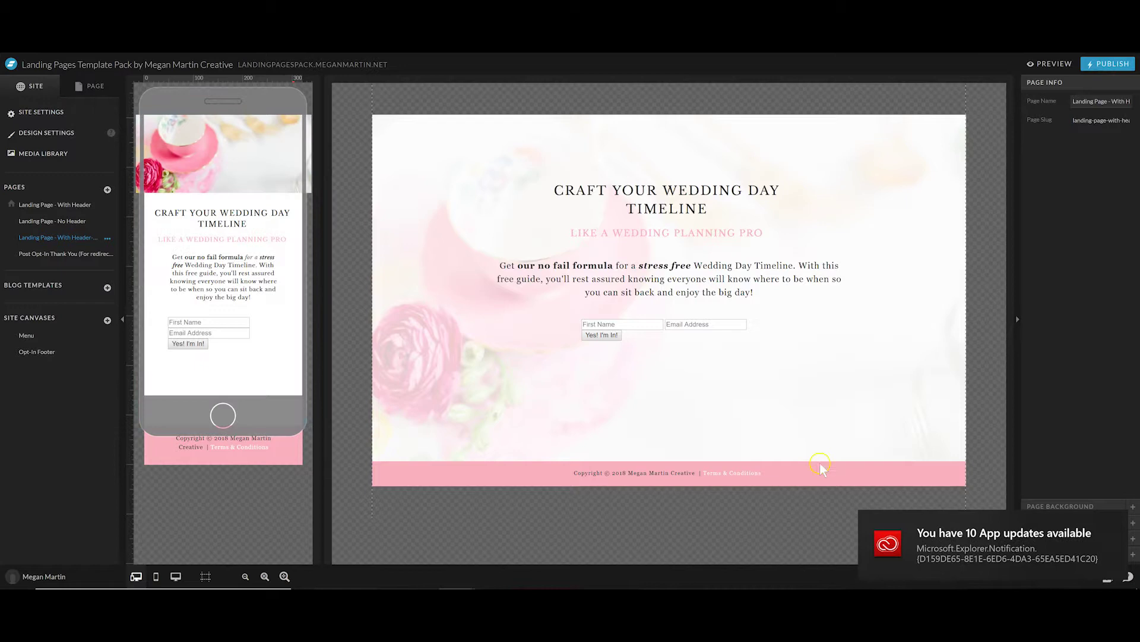
pyautogui.click(7, 231)
pyautogui.click(1117, 524)
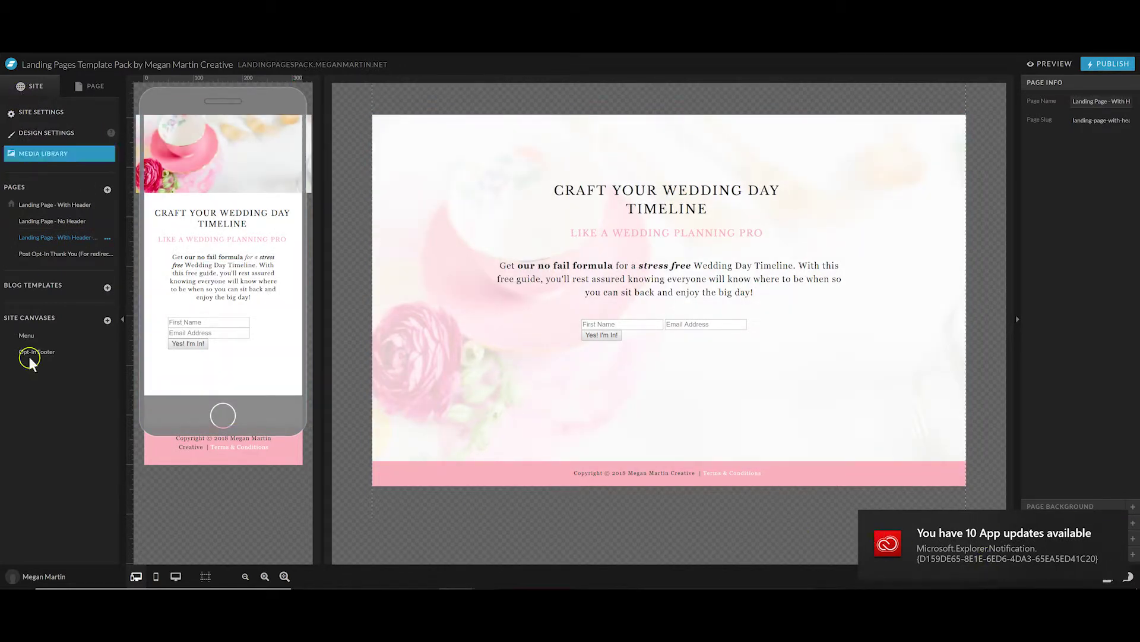
pyautogui.click(38, 576)
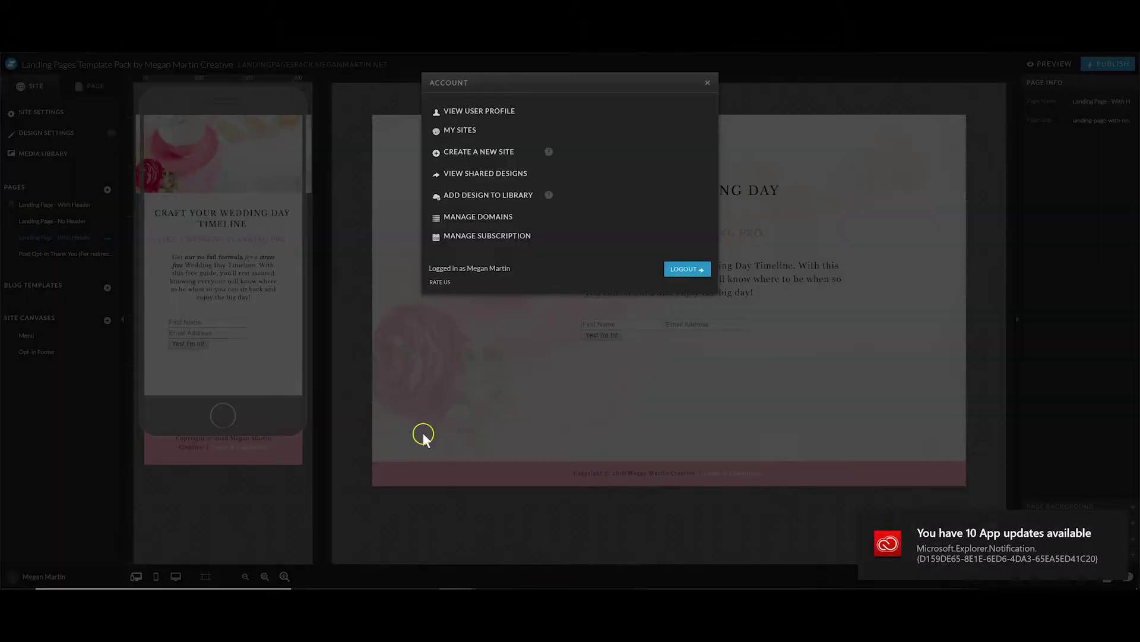
# Choose My Sites and scroll the site grid to the last site, 'Websites That Convert Goodies!'
pyautogui.click(450, 135)
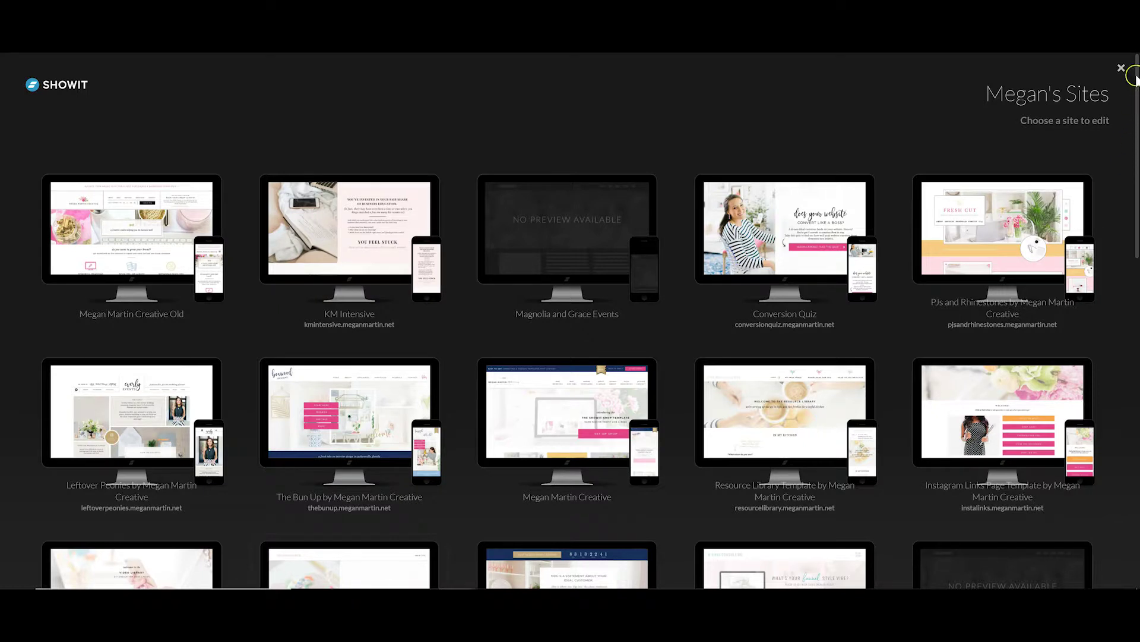
pyautogui.moveTo(1136, 92); pyautogui.dragTo(1135, 369)
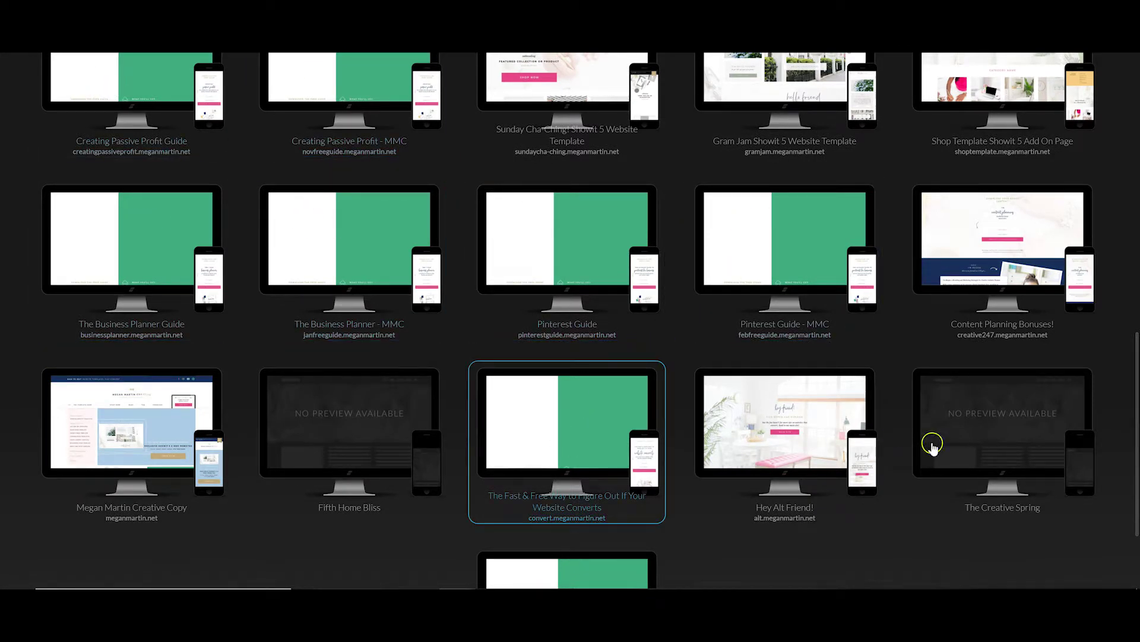
pyautogui.moveTo(1132, 335); pyautogui.dragTo(1137, 447)
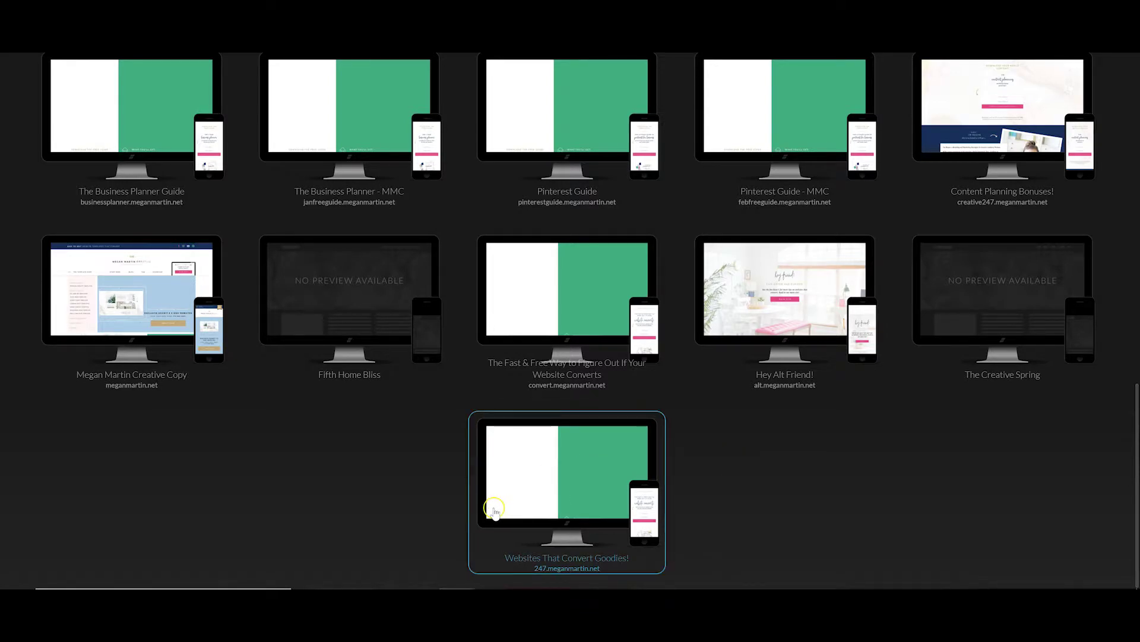
# Open The Fast & Free Way site and scroll through its Get The Guide page canvas
pyautogui.click(597, 286)
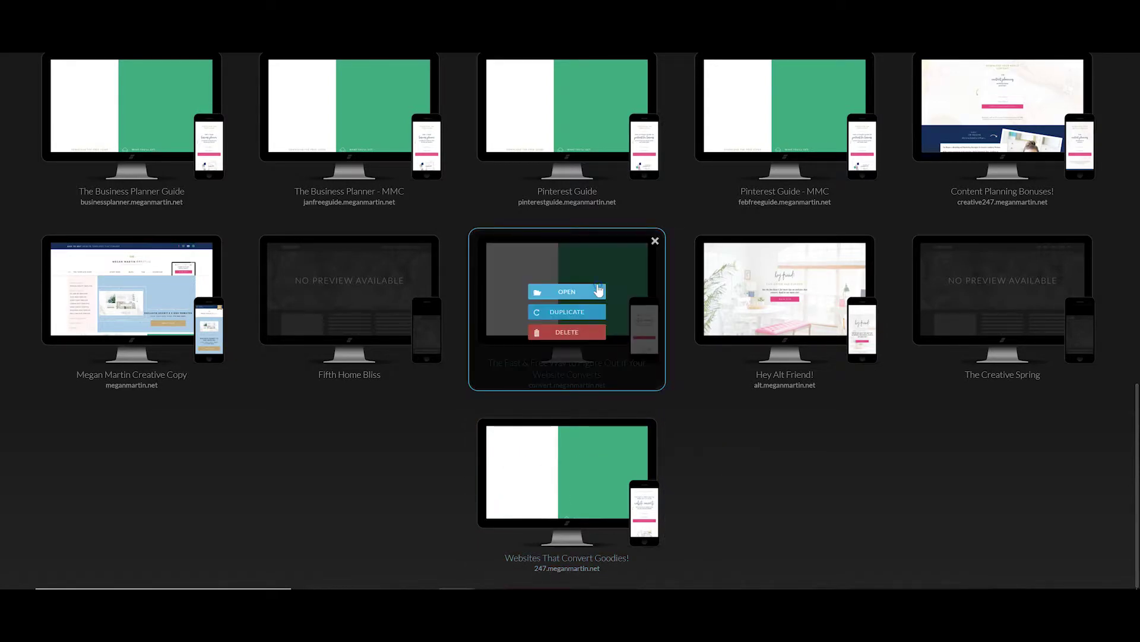
pyautogui.click(560, 292)
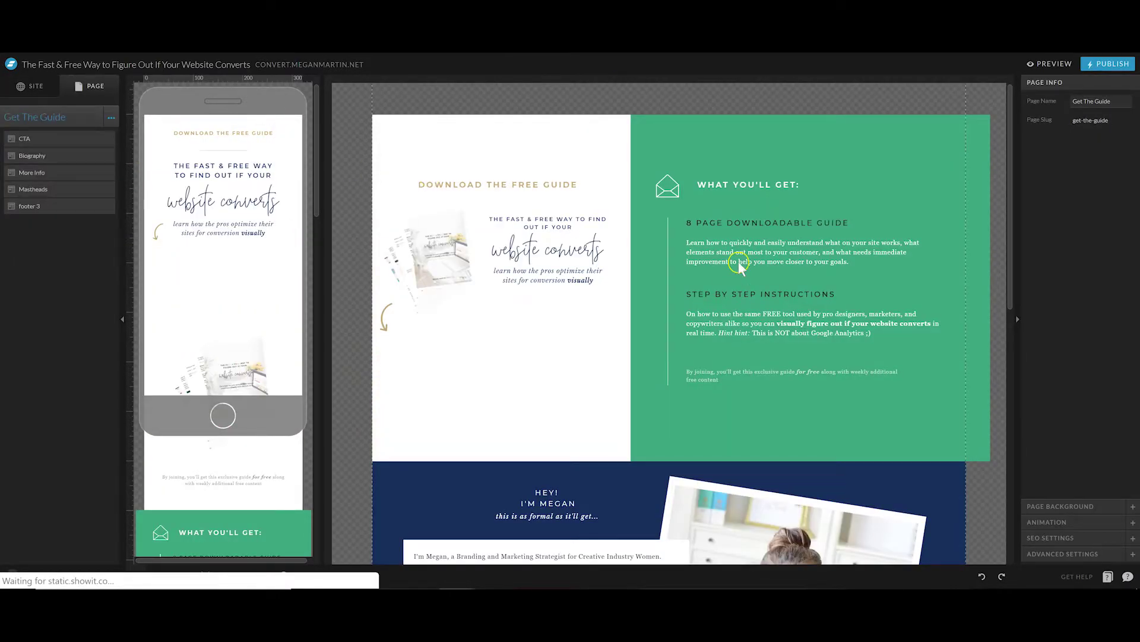
pyautogui.click(355, 150)
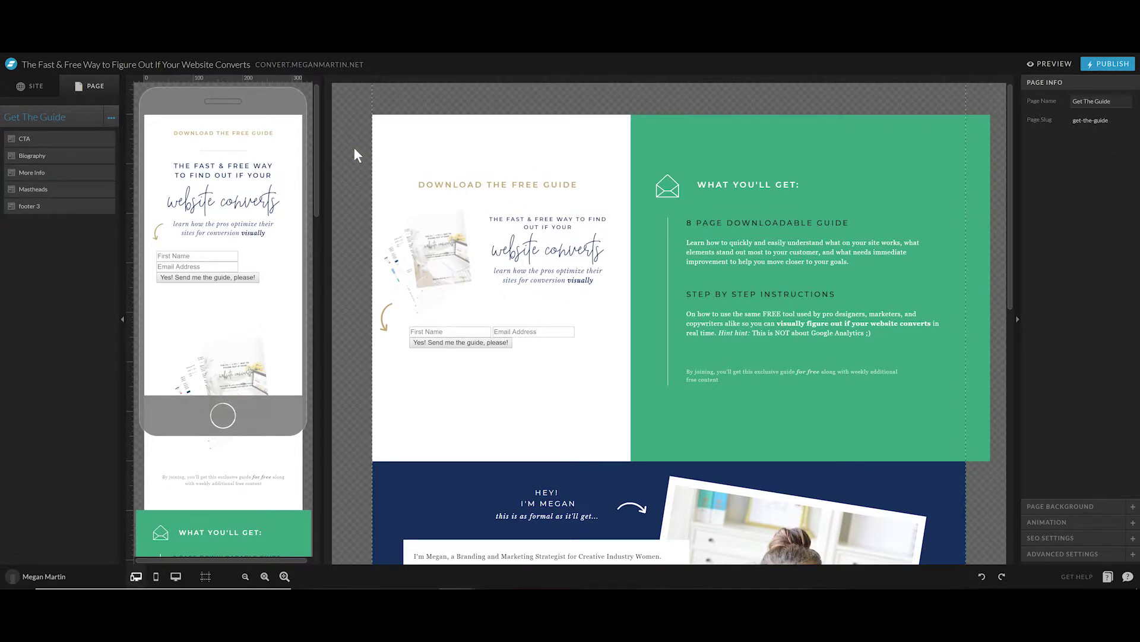
pyautogui.scroll(-6, 354, 148)
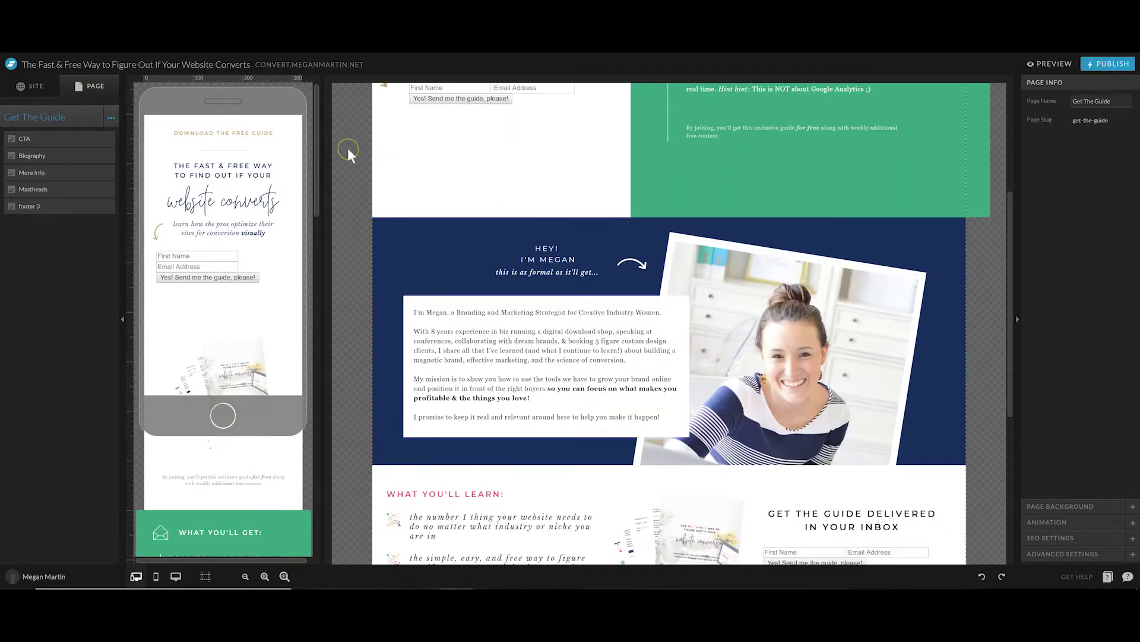
pyautogui.scroll(-3, 348, 147)
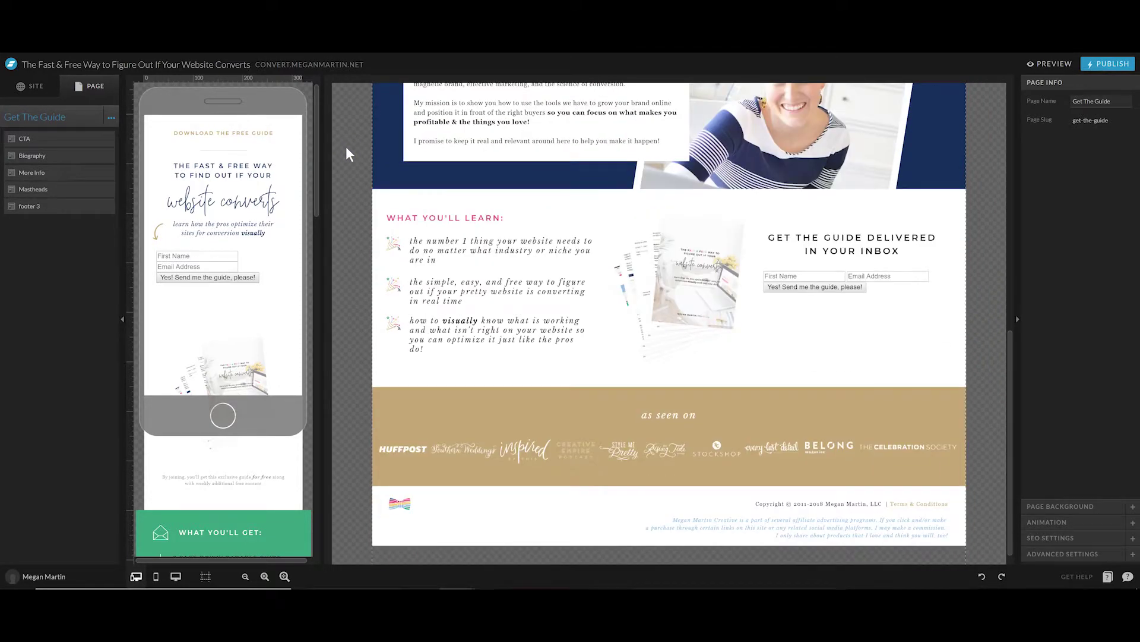
pyautogui.scroll(9, 346, 153)
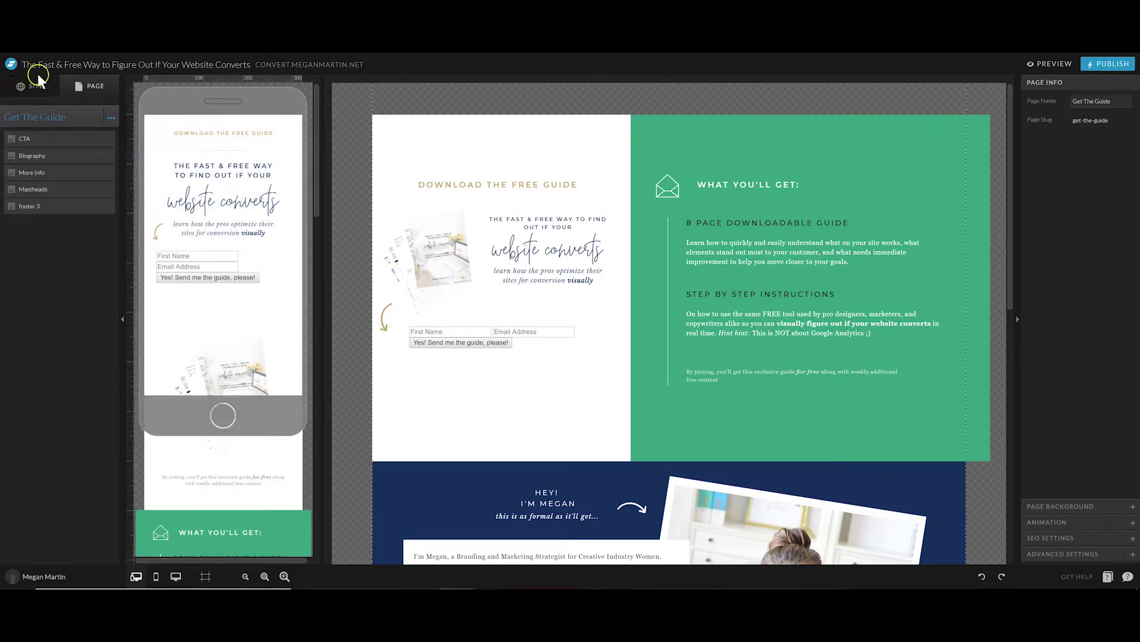
# Use the Account dialog's My Sites option to return to the sites gallery
pyautogui.click(36, 577)
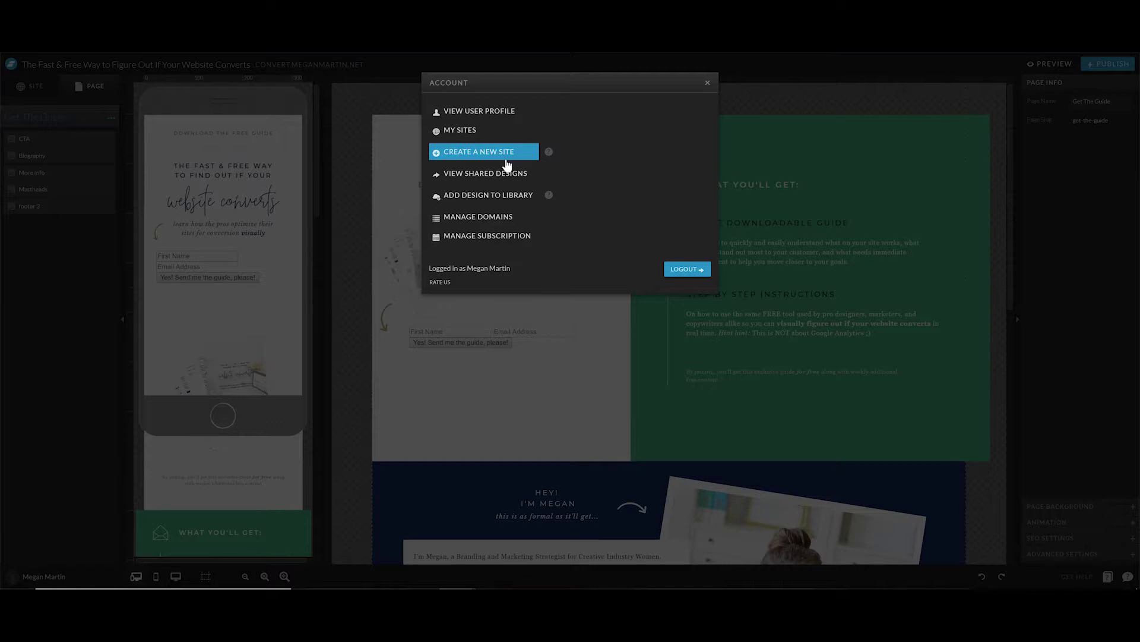
pyautogui.click(464, 115)
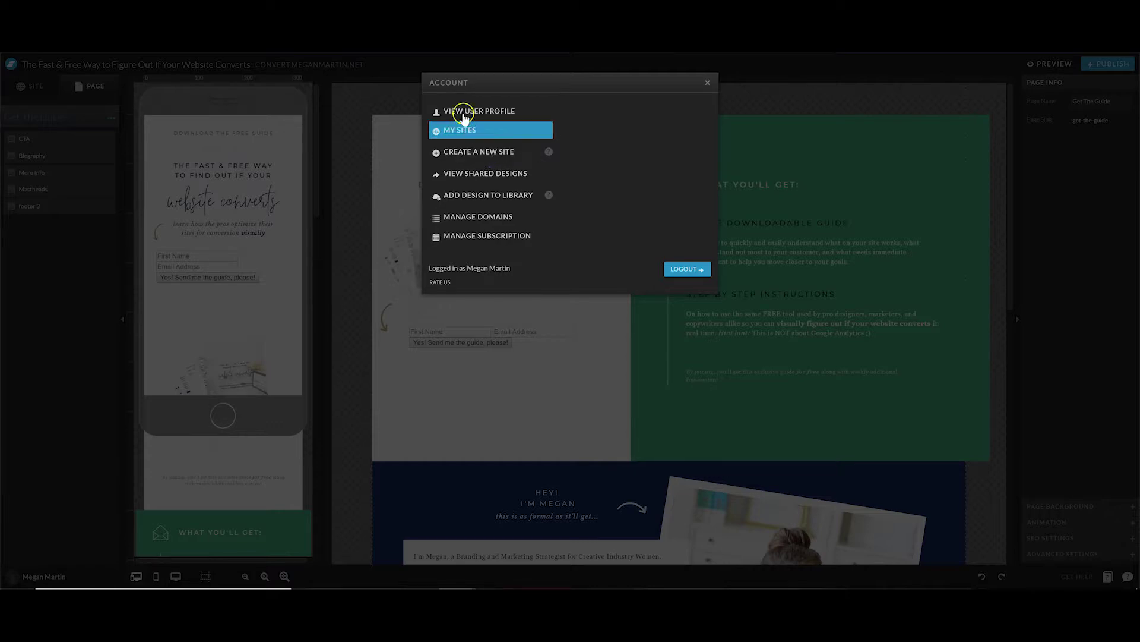
pyautogui.click(473, 148)
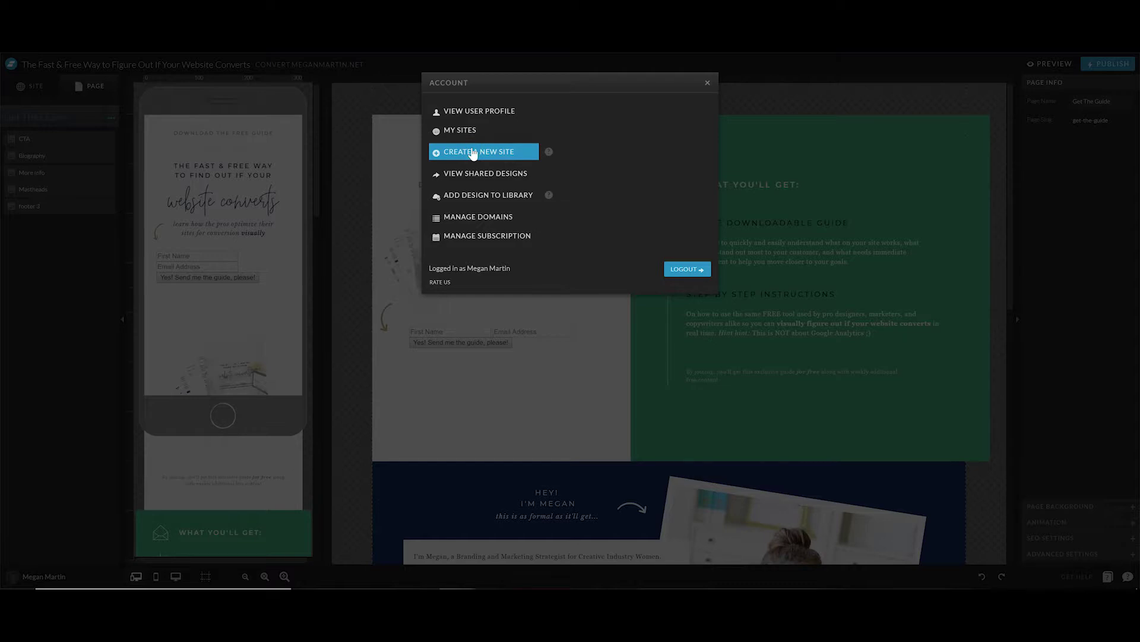
pyautogui.click(462, 131)
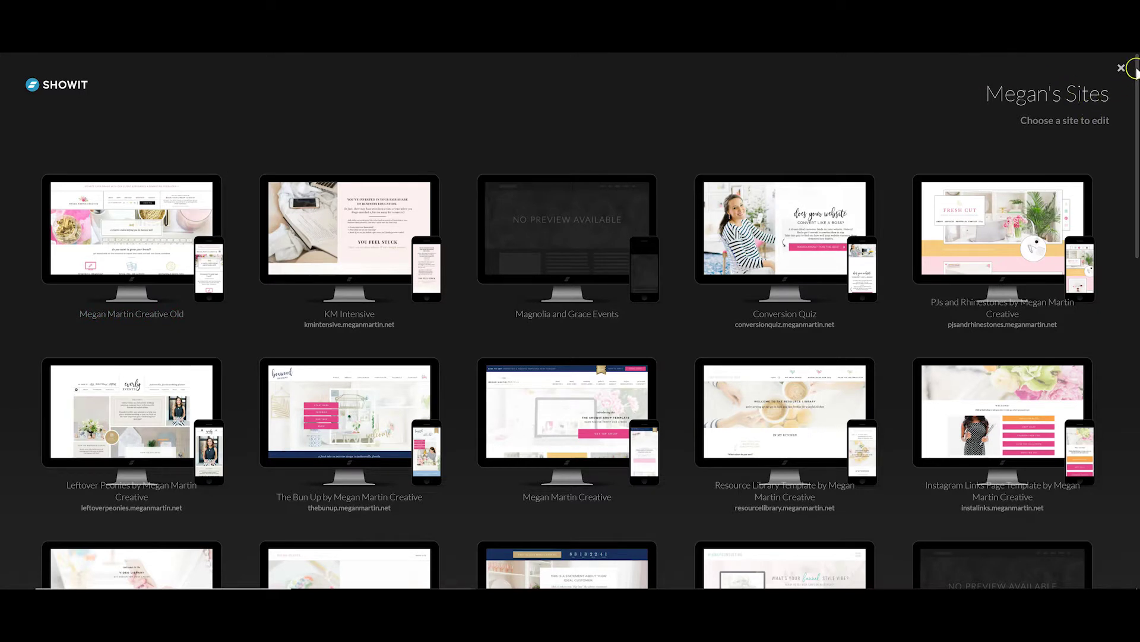
# Duplicate The Fast & Free Way site card and confirm with YES
pyautogui.moveTo(1136, 74); pyautogui.dragTo(1123, 394)
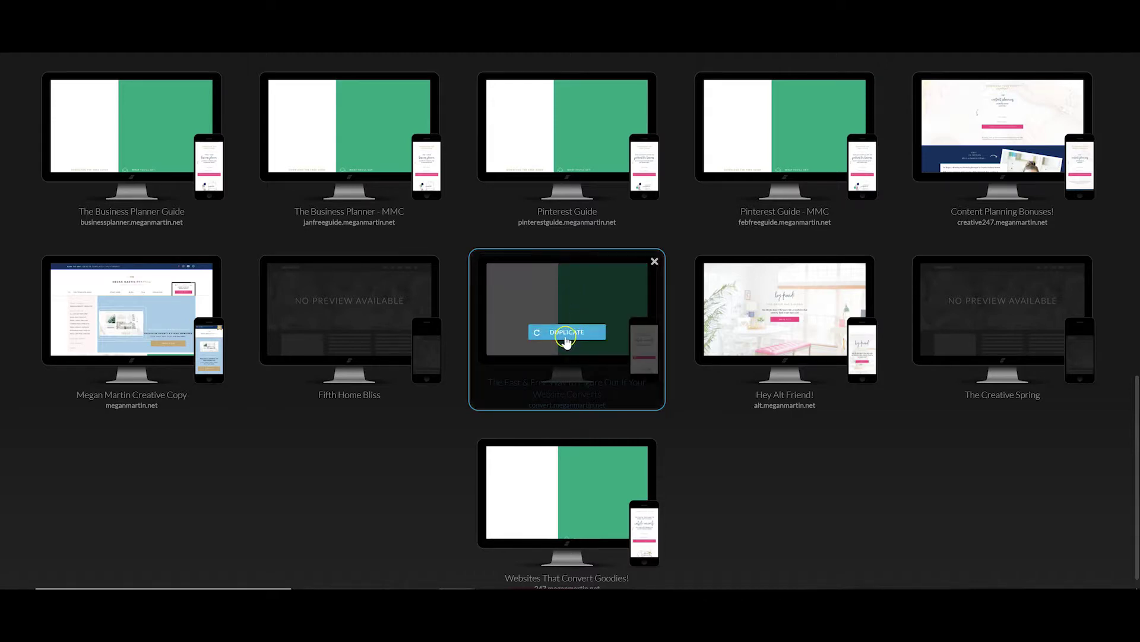
pyautogui.click(575, 269)
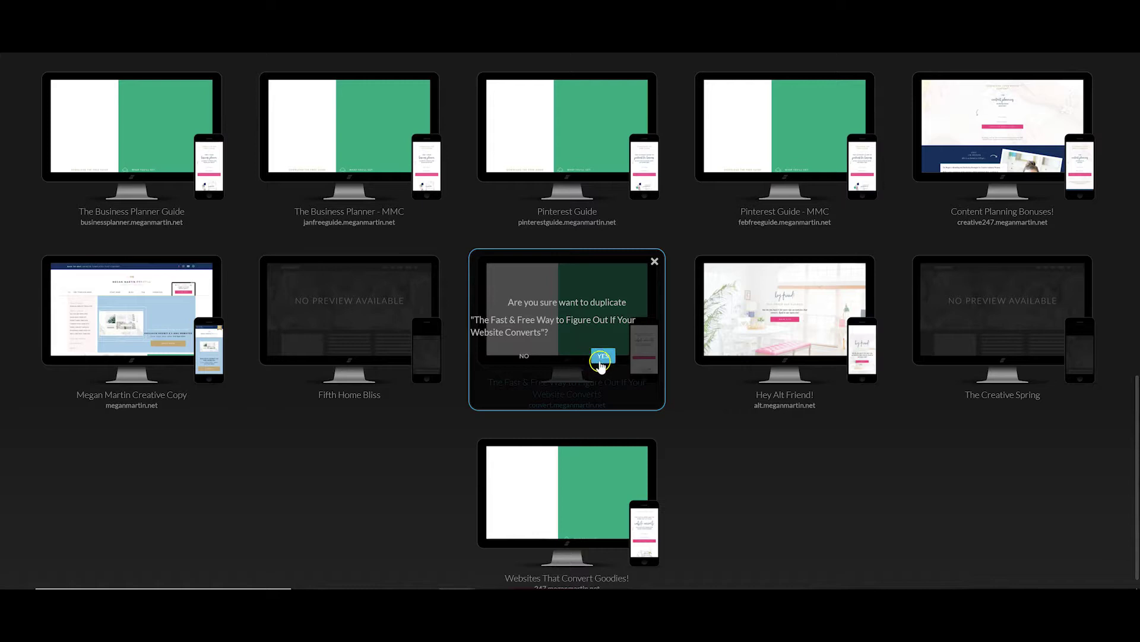
pyautogui.click(602, 356)
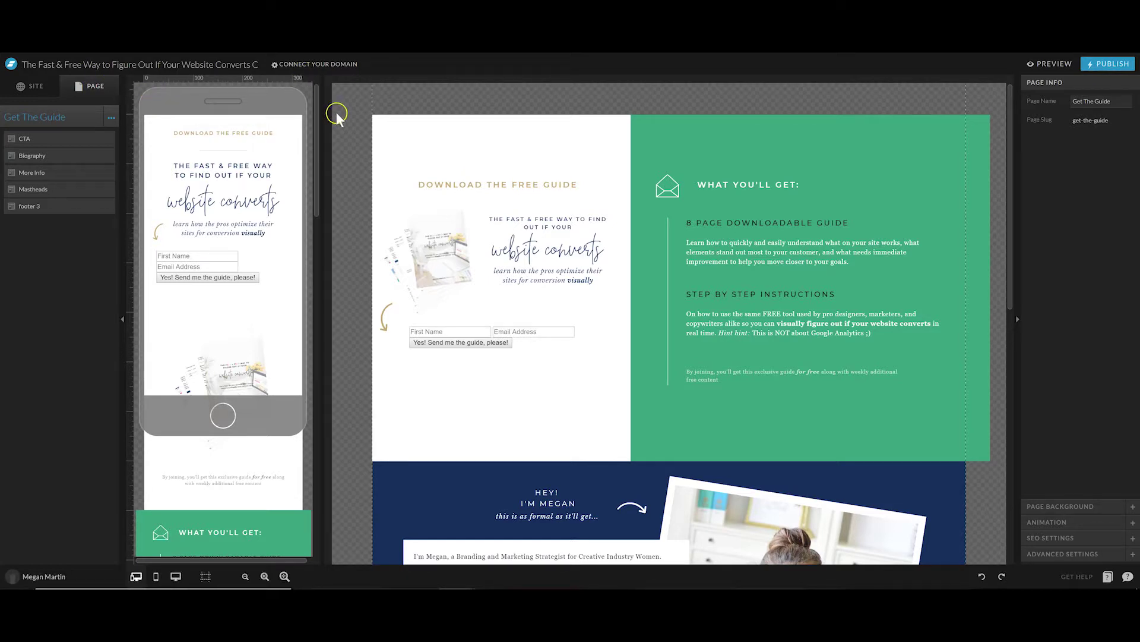
# Change the green CTA subheading from 8 to '10 PAGE DOWNLOADABLE GUIDE'
pyautogui.click(480, 200)
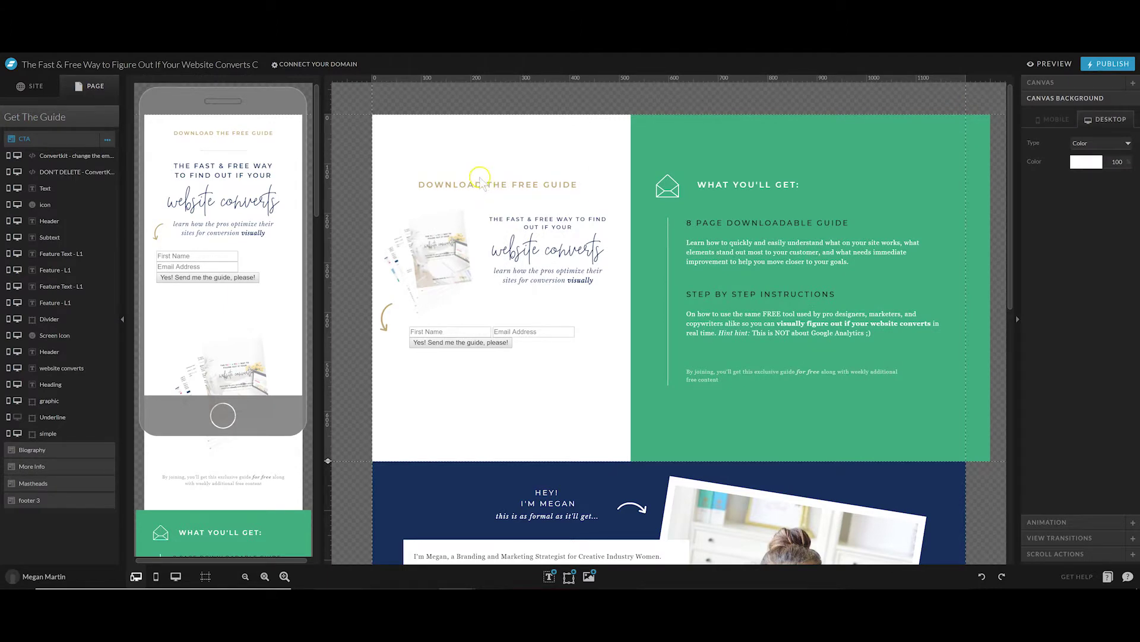
pyautogui.click(482, 185)
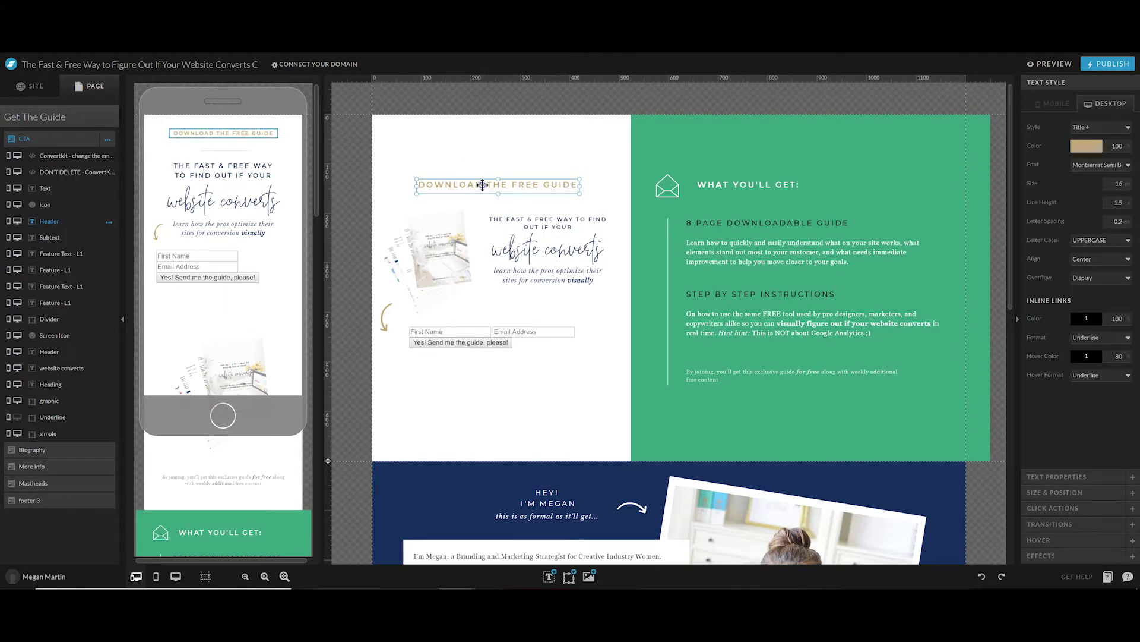
pyautogui.doubleClick(482, 184)
pyautogui.press('Escape')
pyautogui.click(759, 224)
pyautogui.click(759, 224)
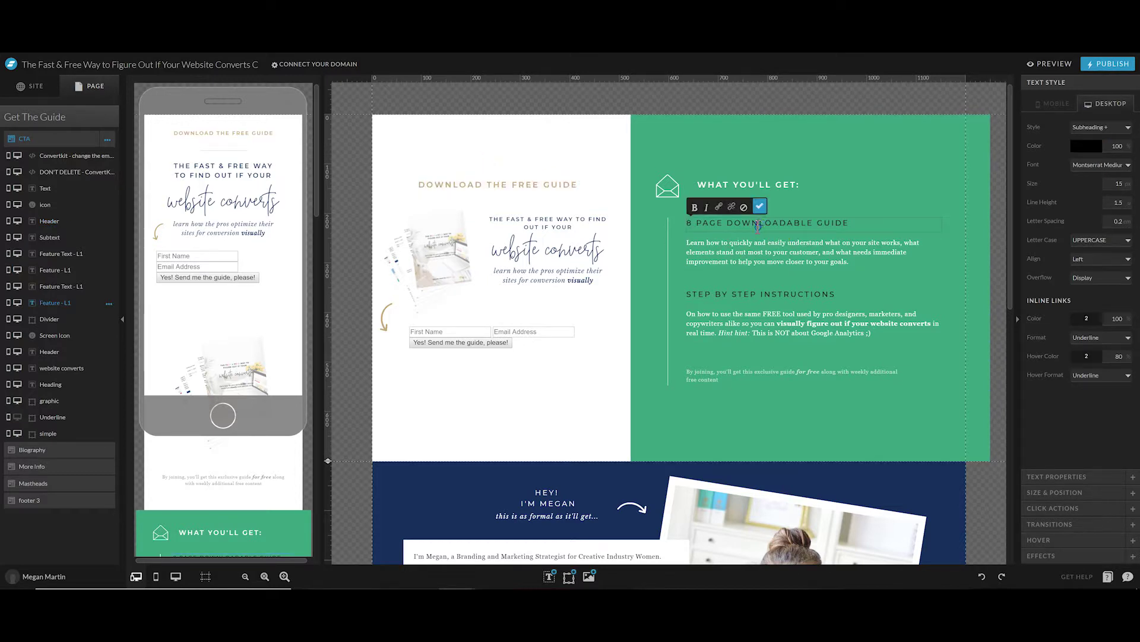
pyautogui.tripleClick(759, 225)
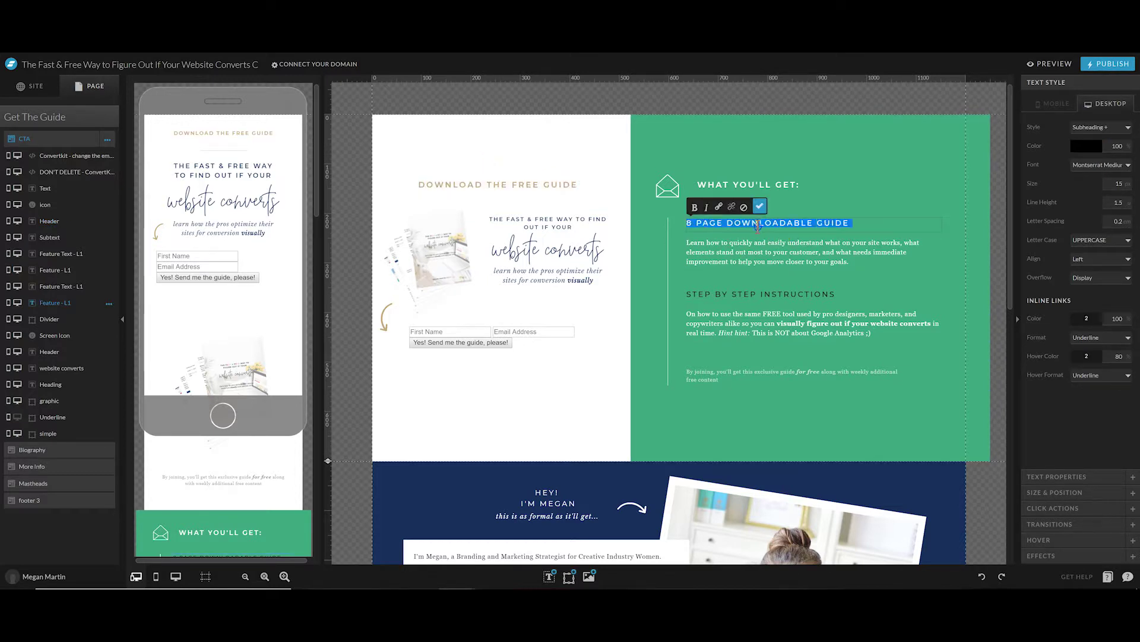
pyautogui.click(692, 224)
pyautogui.write('10')
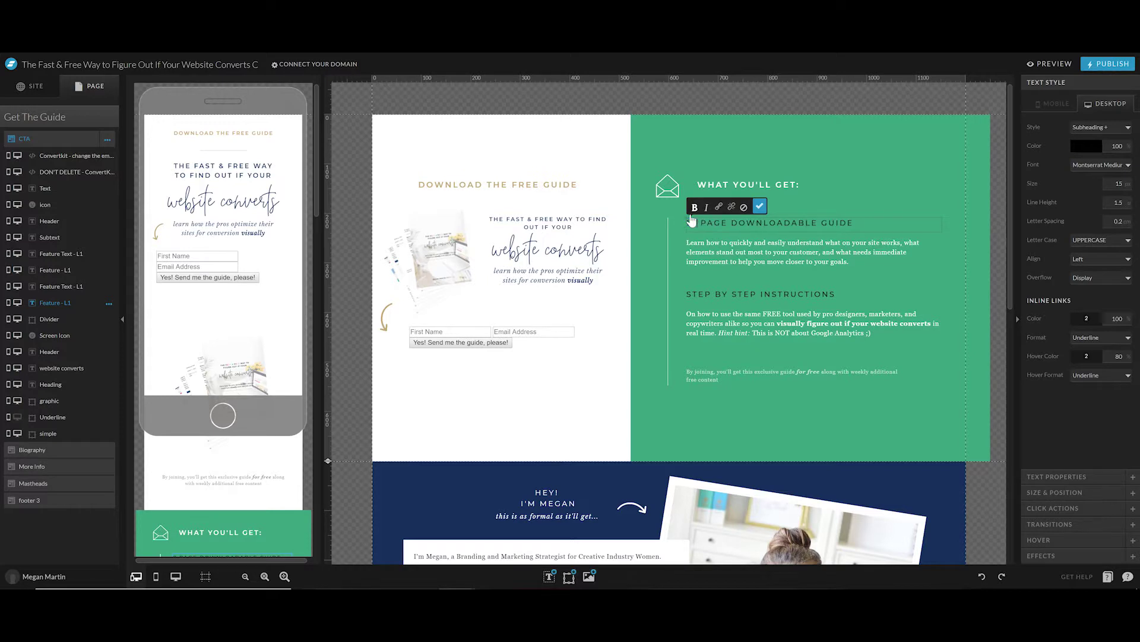
pyautogui.click(760, 206)
# Select the tilted guide mockup image in the CTA section
pyautogui.click(420, 246)
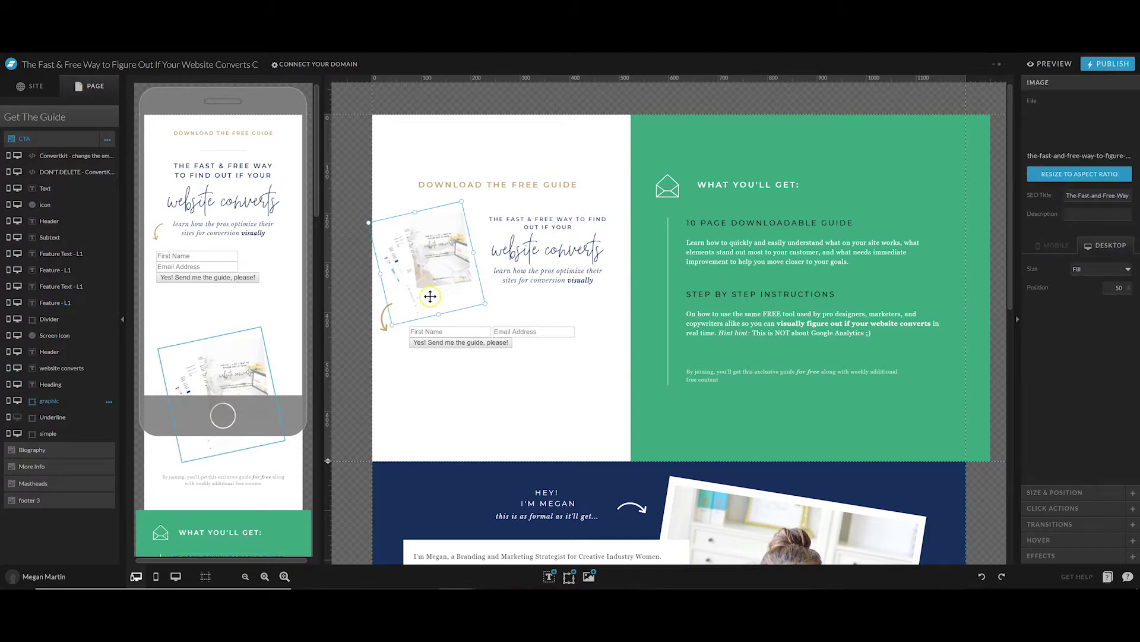
pyautogui.click(438, 281)
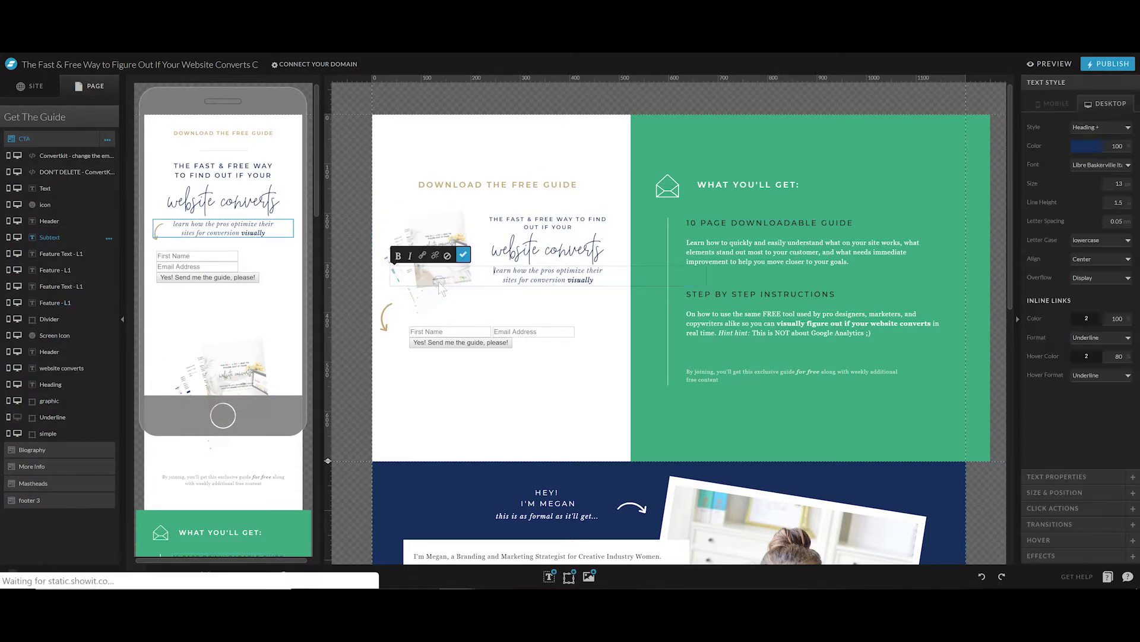
pyautogui.click(420, 229)
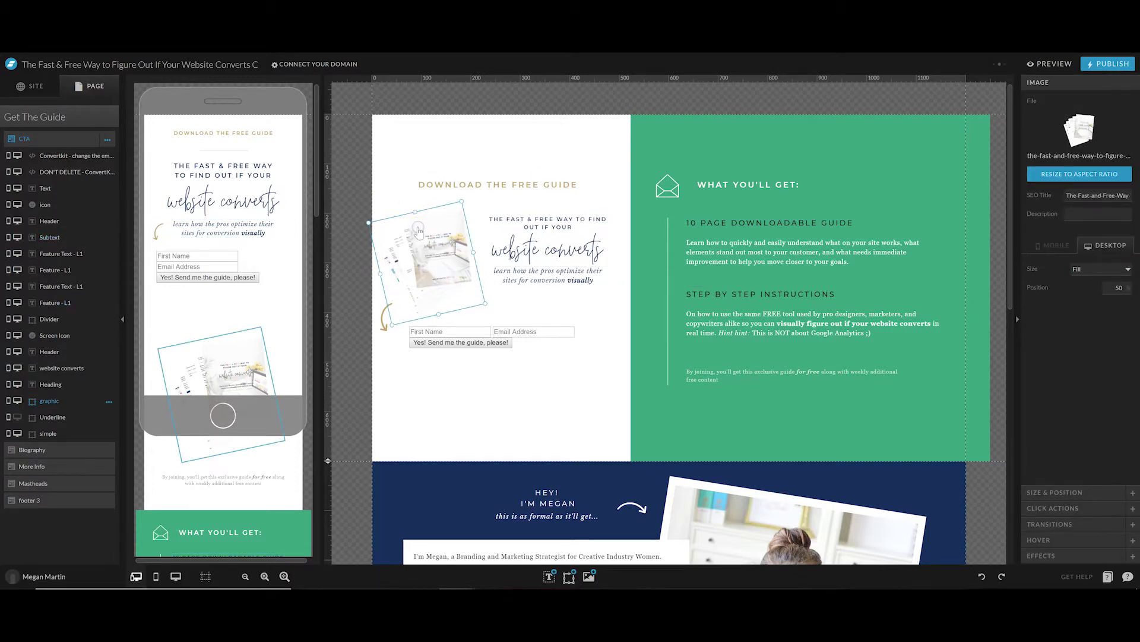
# Swap the tilted mockup for the 2The-Business-Planner image from the Guides folder
pyautogui.doubleClick(419, 229)
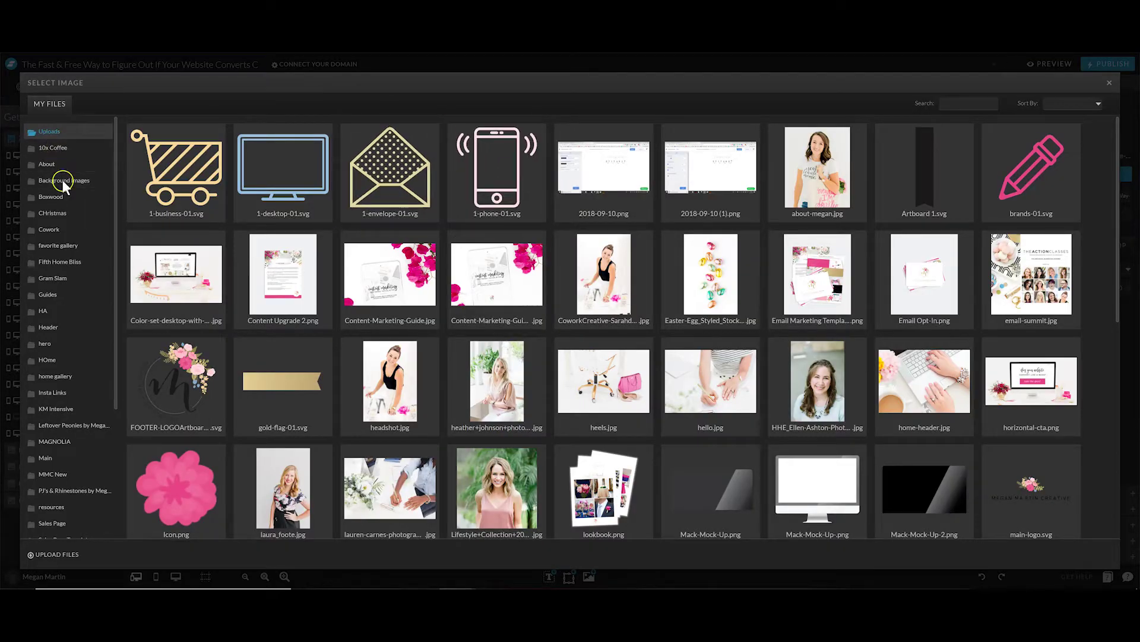
pyautogui.click(49, 294)
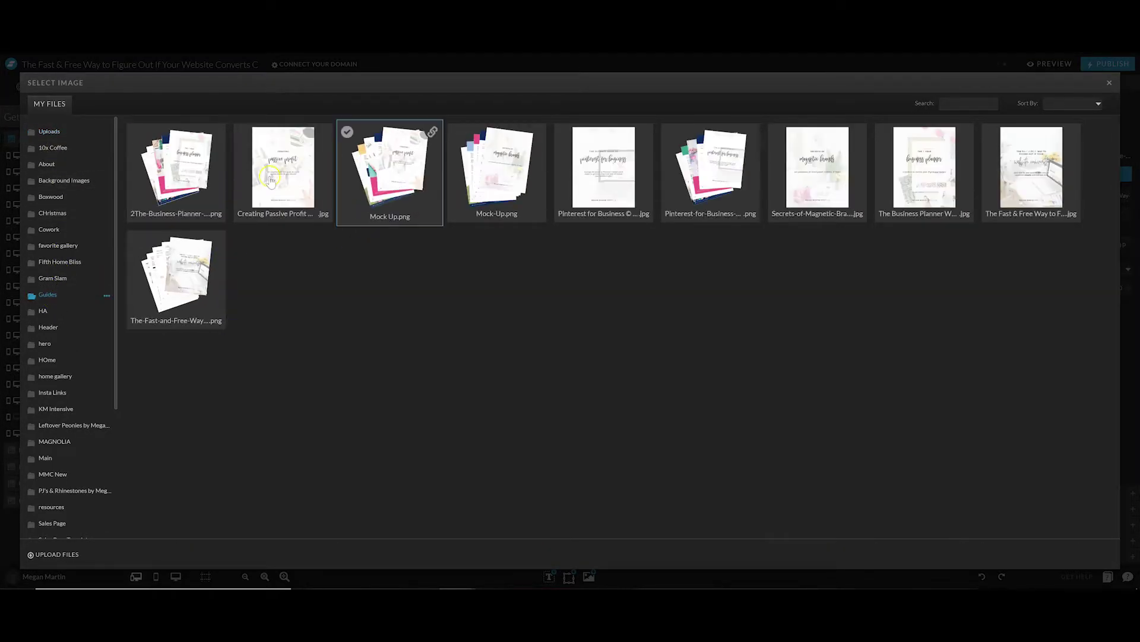
pyautogui.doubleClick(175, 169)
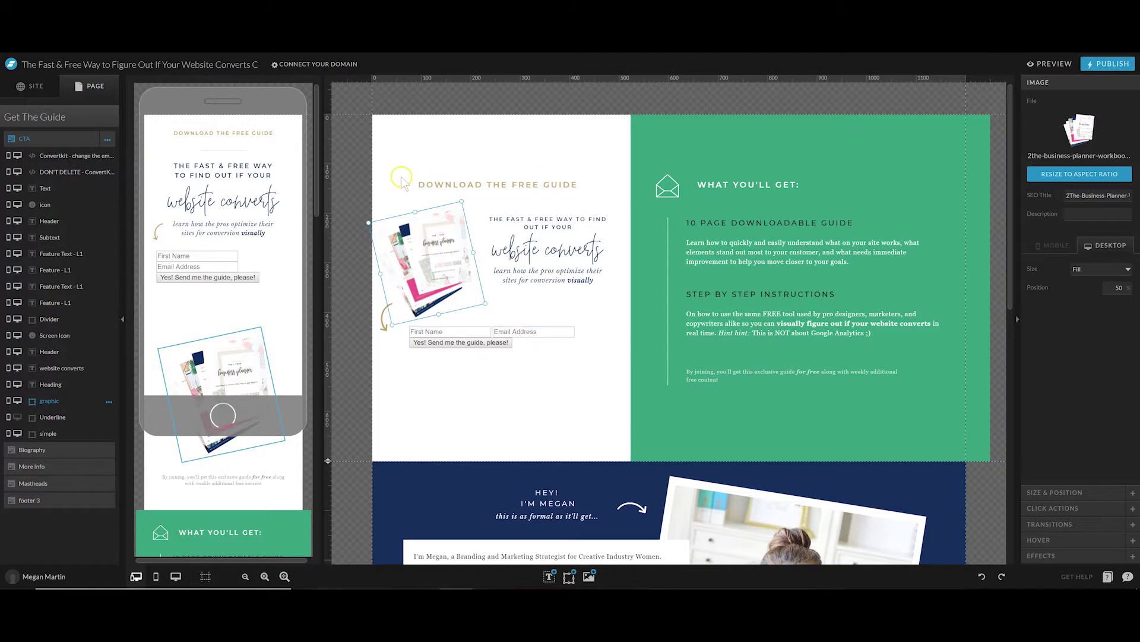
pyautogui.click(401, 161)
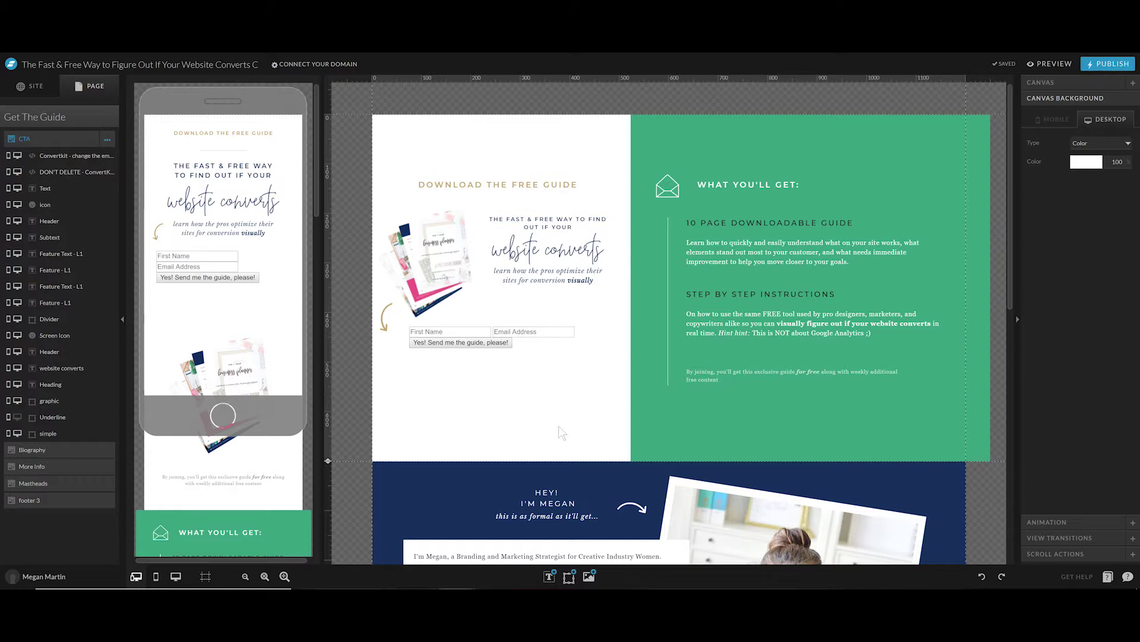
pyautogui.click(480, 355)
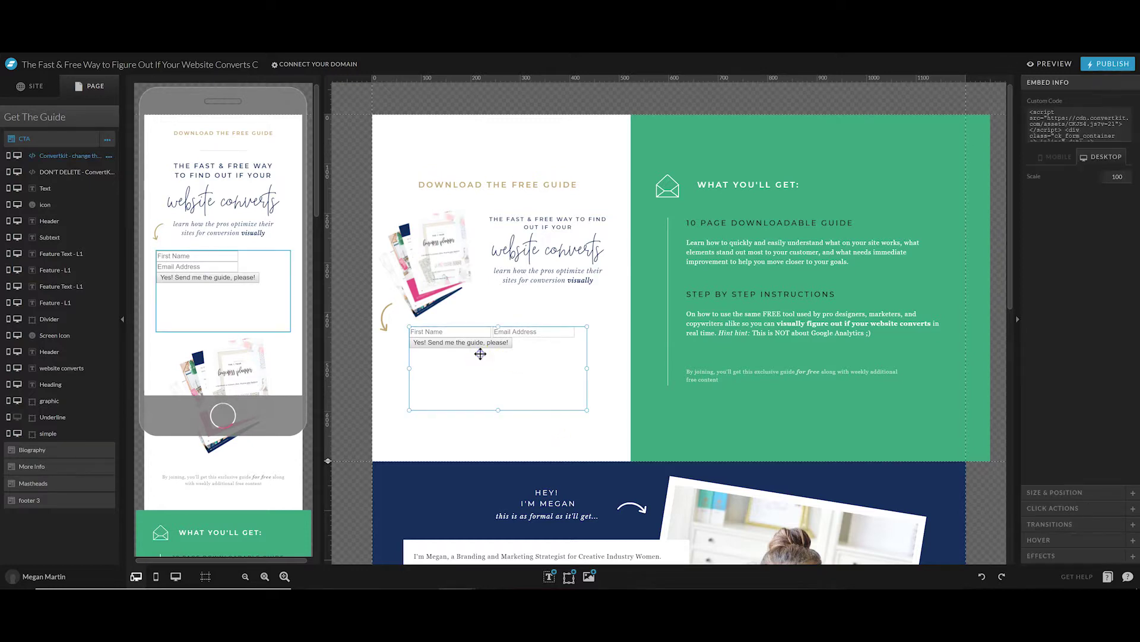
pyautogui.click(1052, 118)
pyautogui.click(1061, 129)
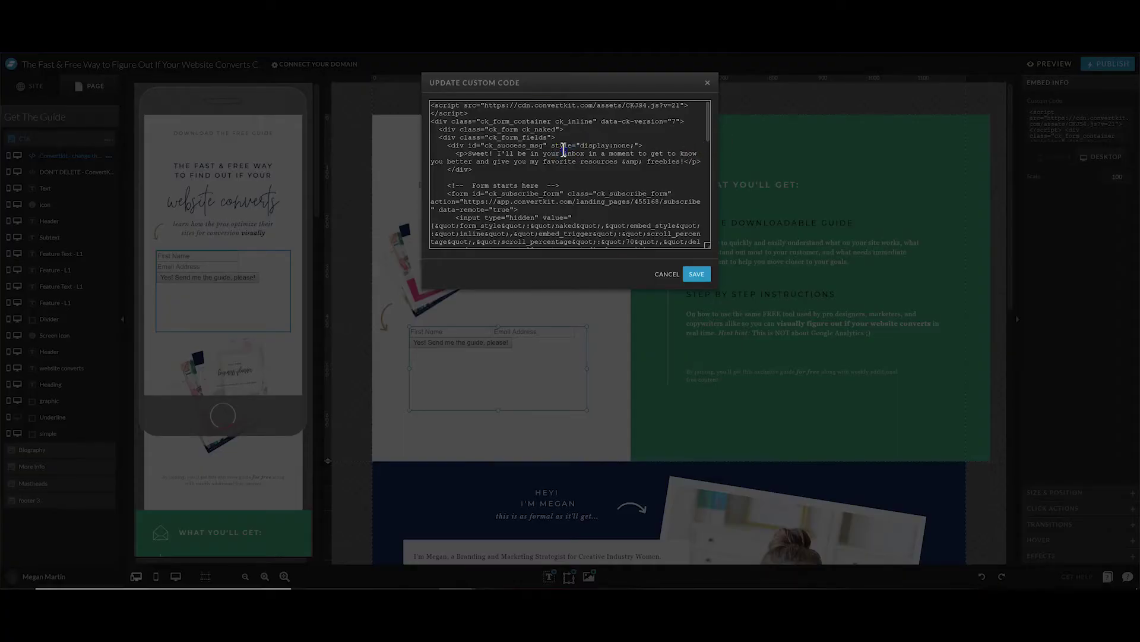
pyautogui.click(550, 145)
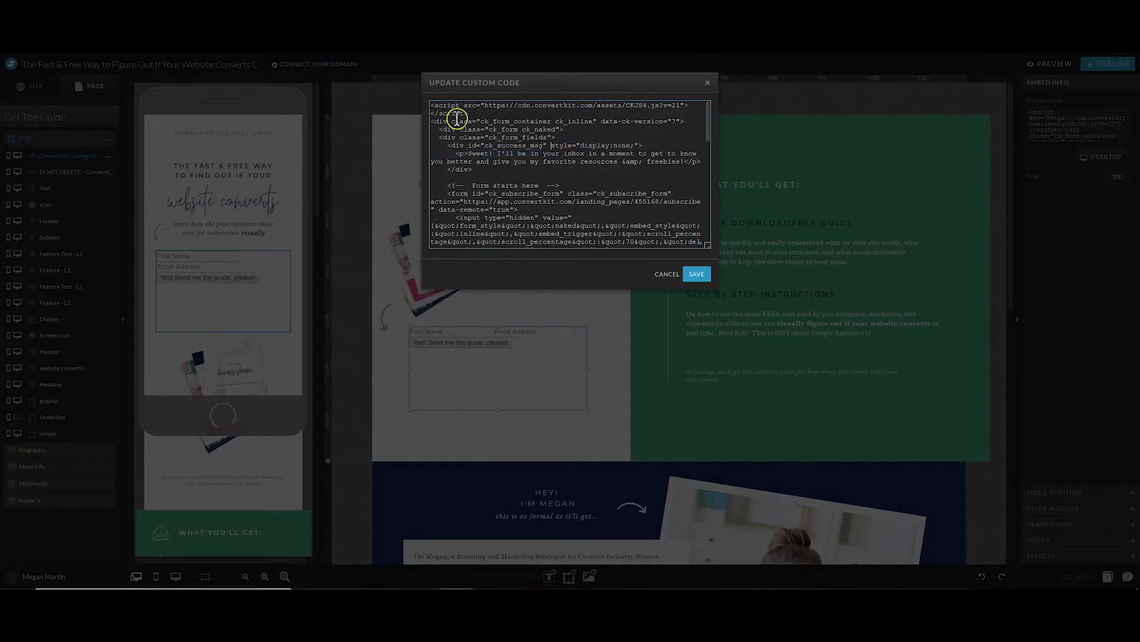
pyautogui.click(708, 85)
pyautogui.click(991, 245)
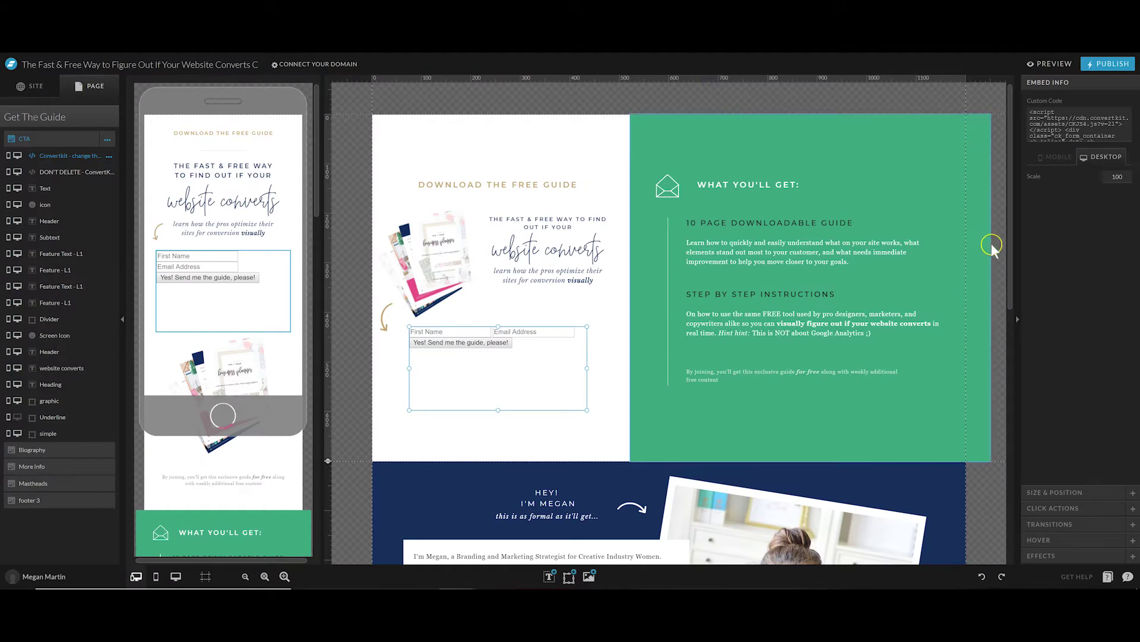
pyautogui.click(985, 240)
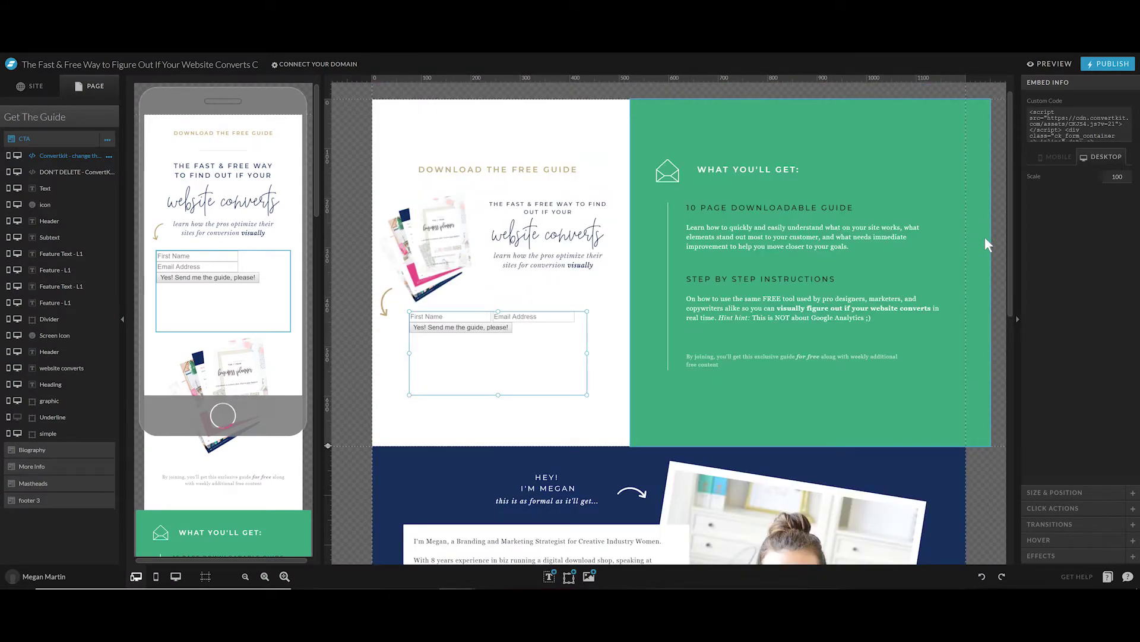
# Open Site Settings via CONNECT YOUR DOMAIN and edit the Custom Domain
pyautogui.click(1099, 65)
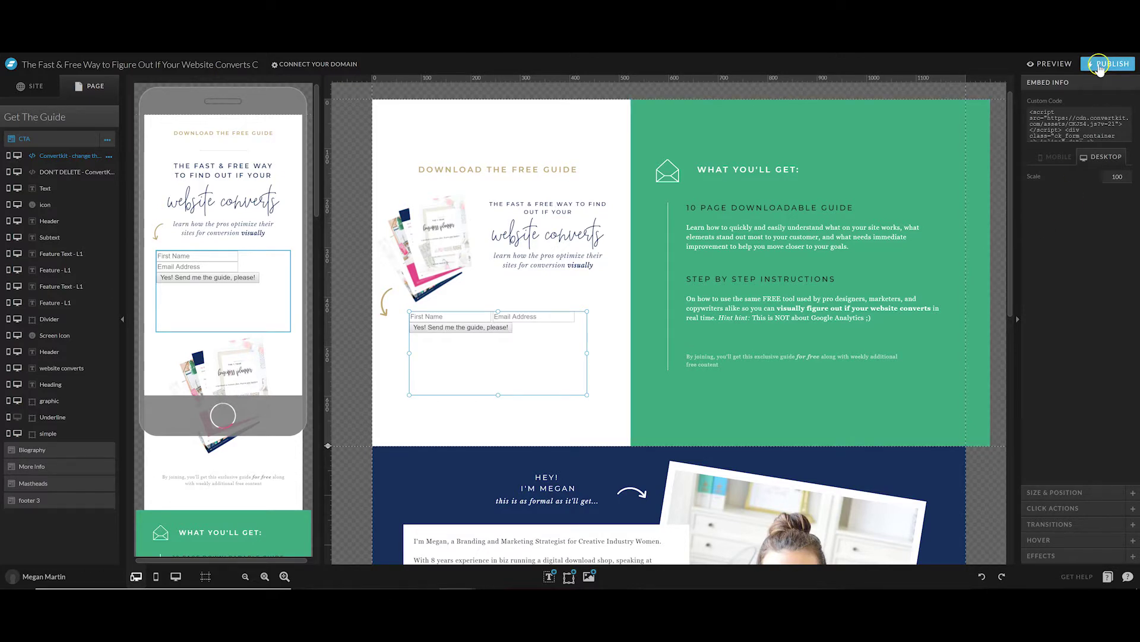
pyautogui.click(313, 66)
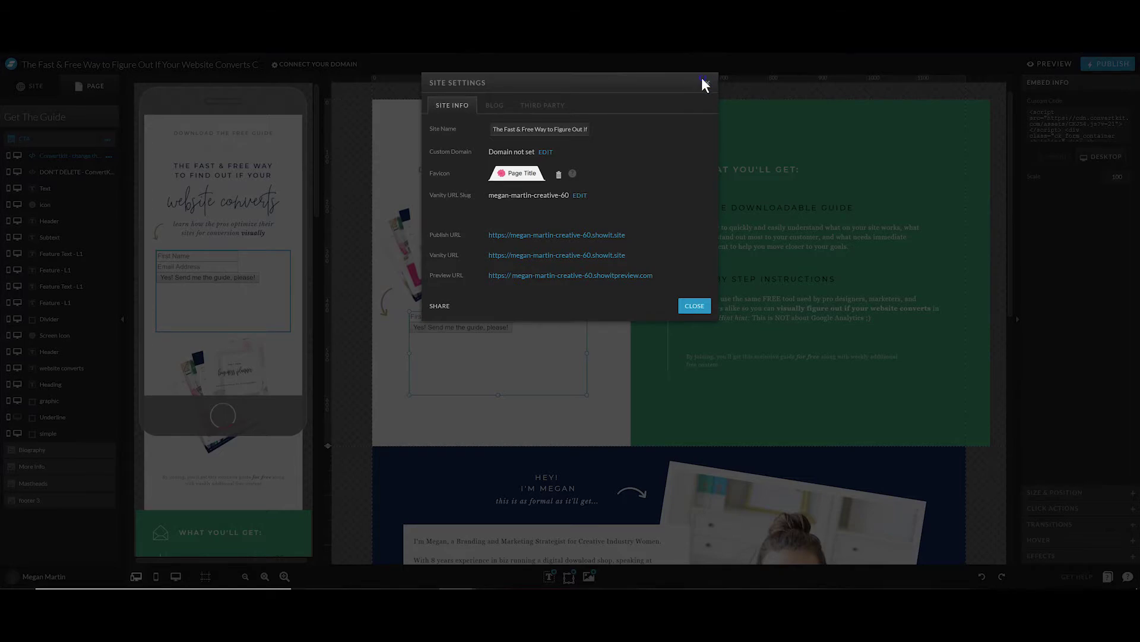
pyautogui.click(708, 84)
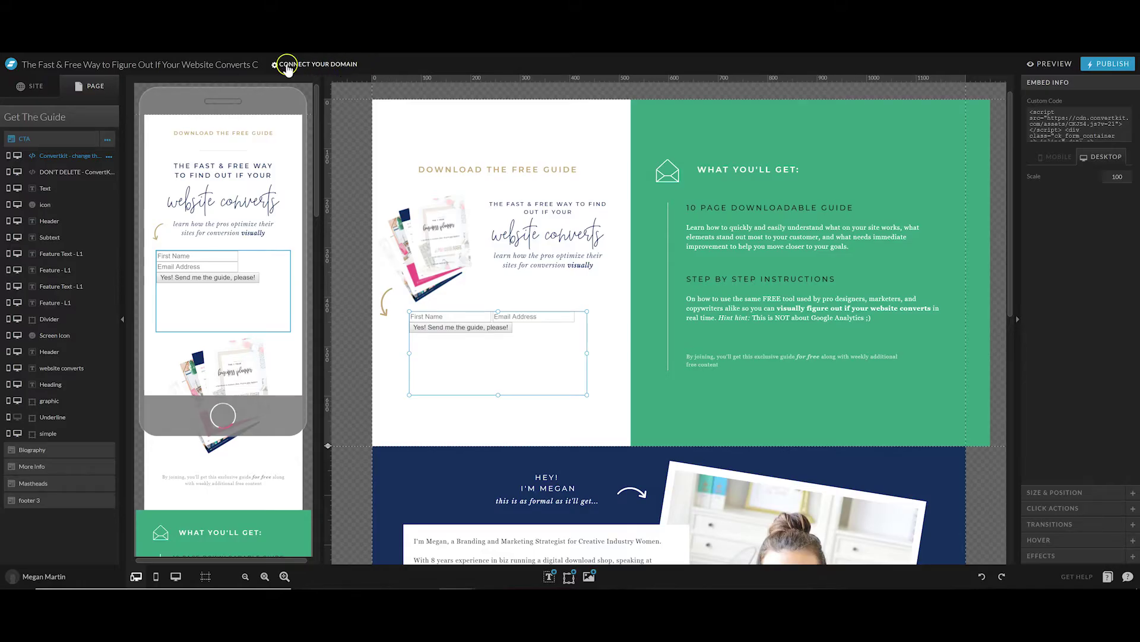
pyautogui.click(297, 66)
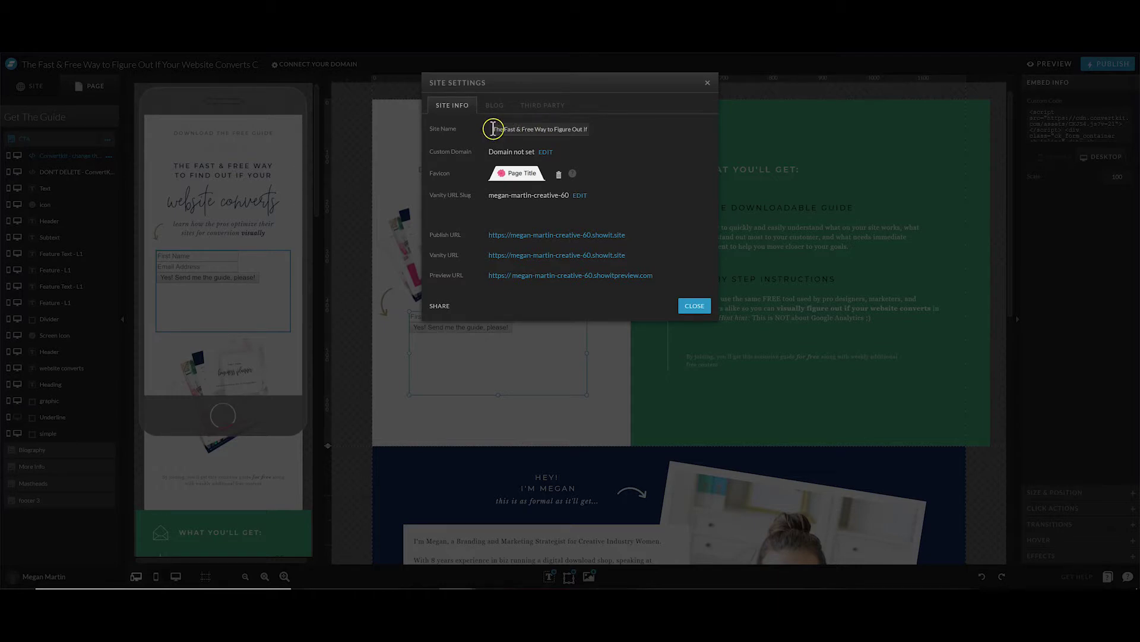
pyautogui.moveTo(491, 129); pyautogui.dragTo(532, 157)
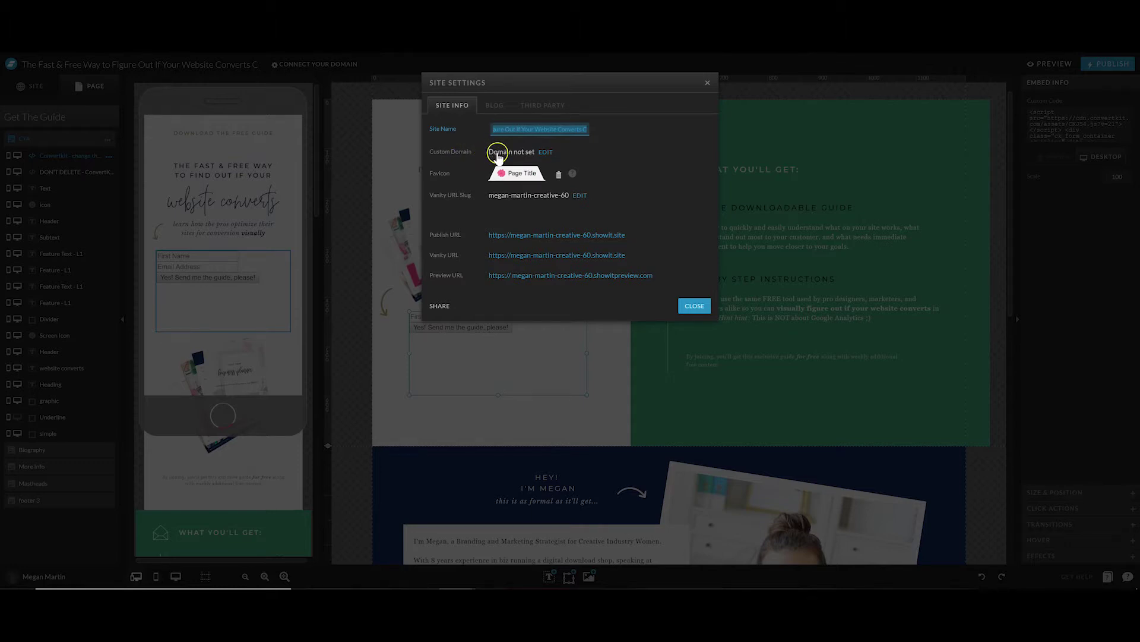
pyautogui.click(545, 153)
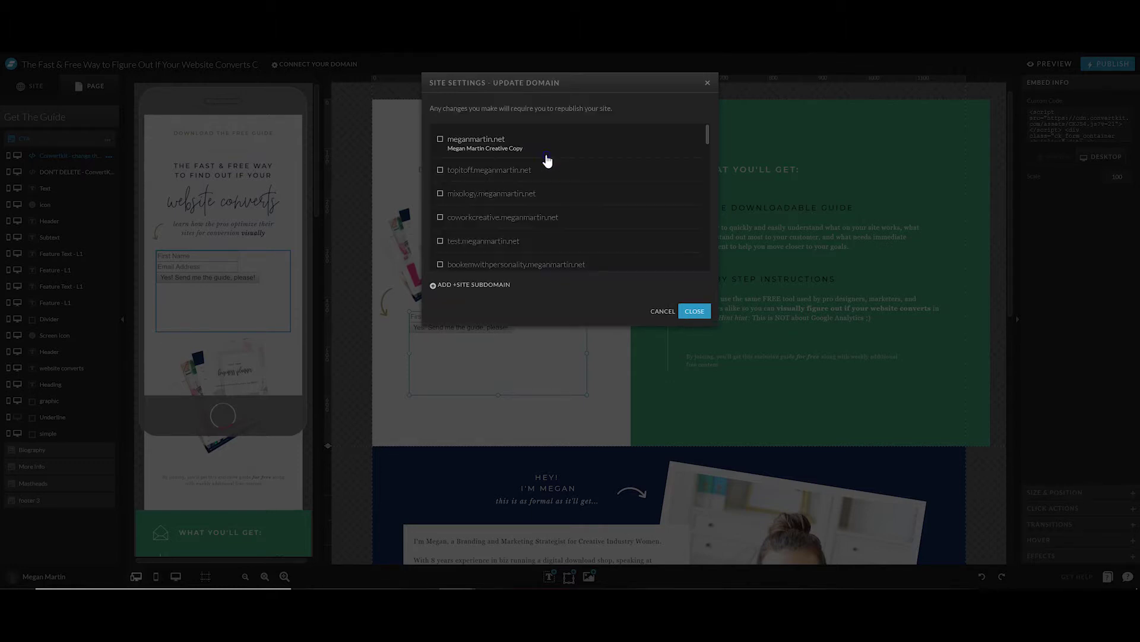
# Try adding 'businessplanner' as a site subdomain, which is rejected as already in use
pyautogui.click(433, 286)
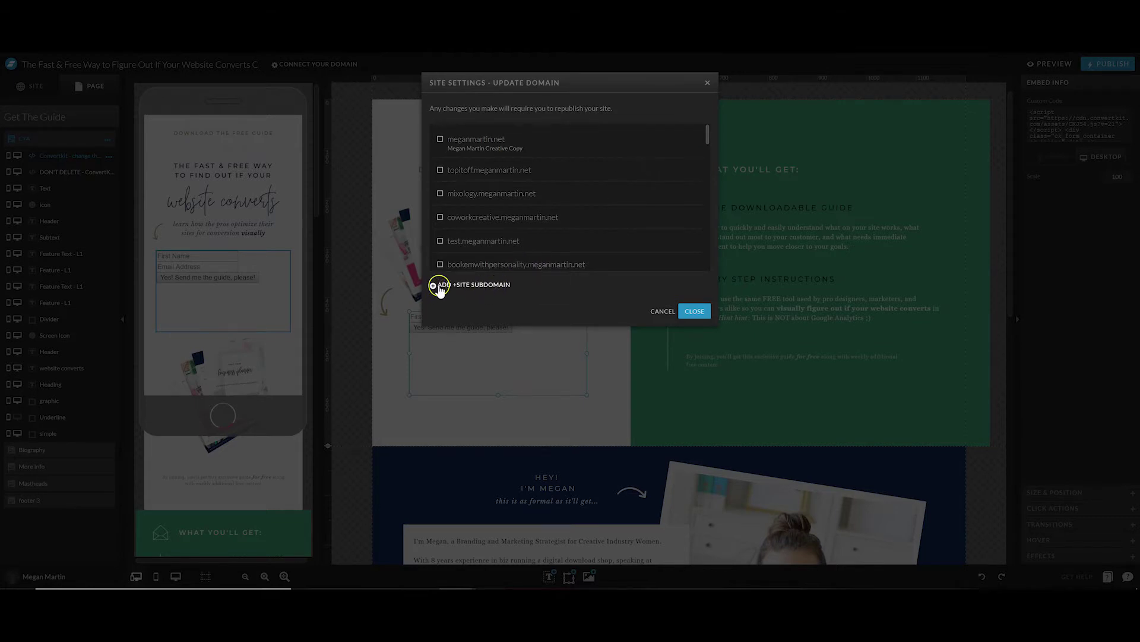
pyautogui.click(482, 284)
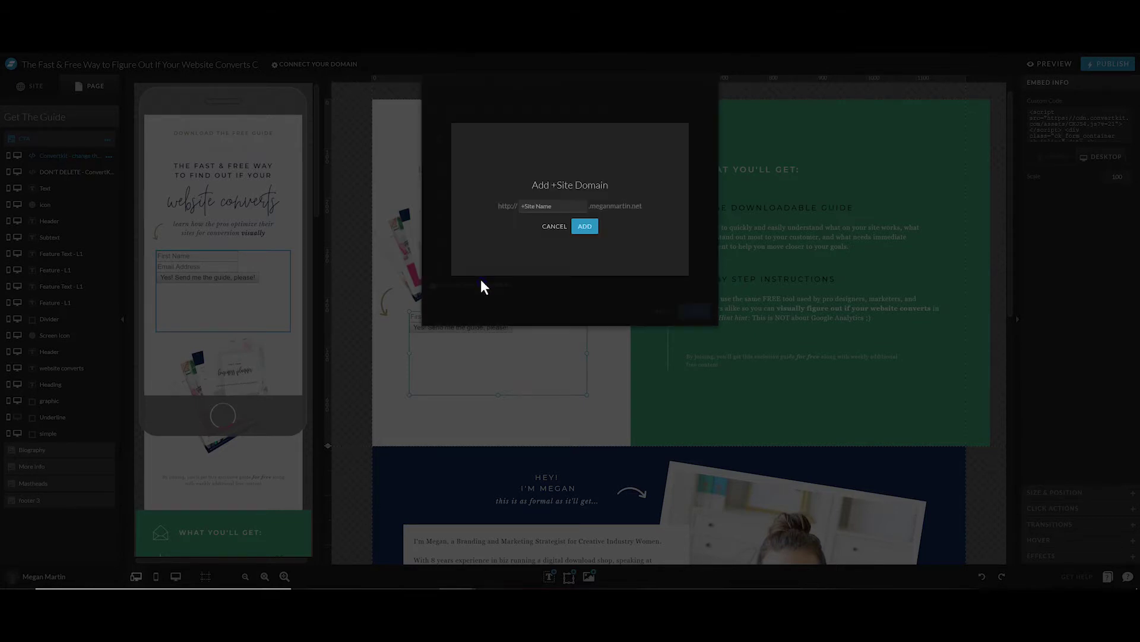
pyautogui.click(555, 206)
pyautogui.click(542, 207)
pyautogui.click(554, 207)
pyautogui.click(586, 227)
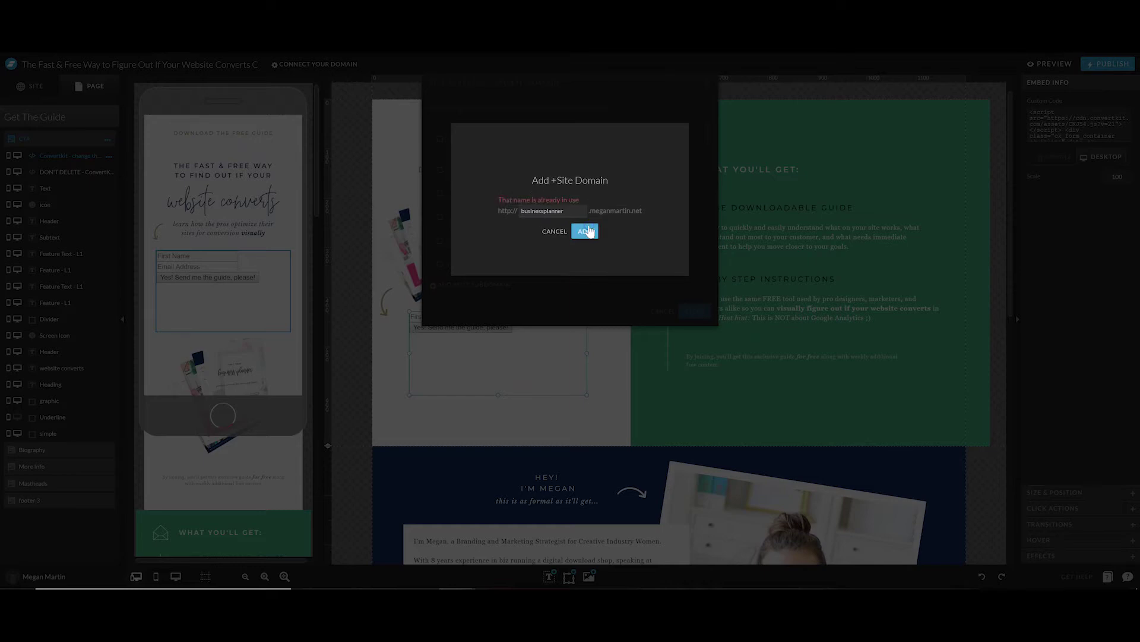
# Replace the rejected 'businessplanner' with a different subdomain name
pyautogui.click(531, 211)
pyautogui.moveTo(566, 210); pyautogui.dragTo(512, 211)
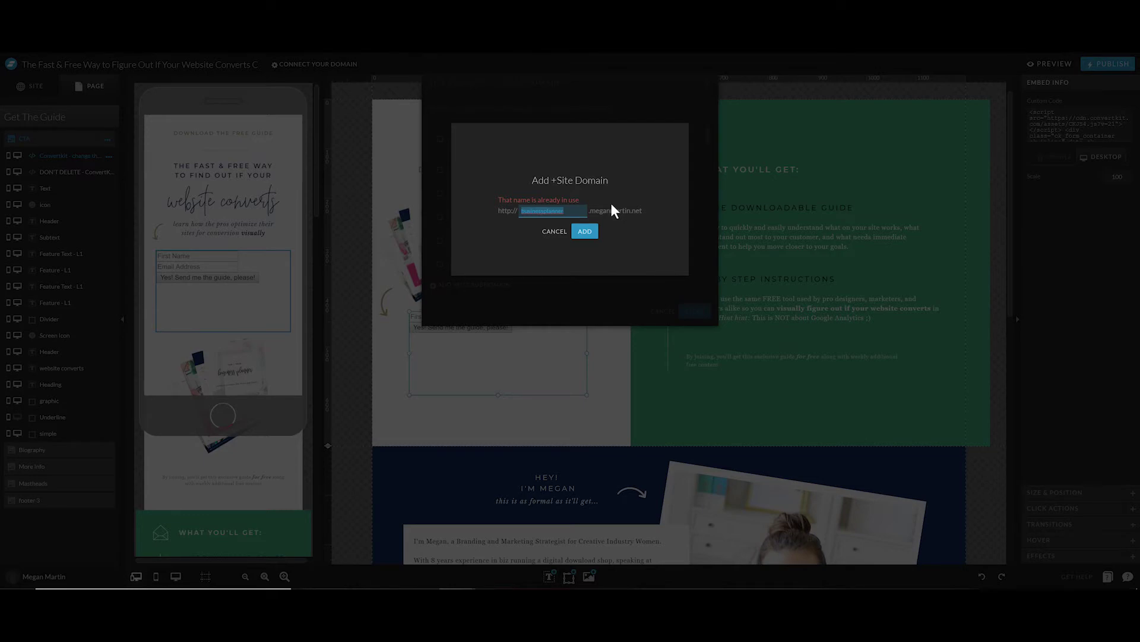
pyautogui.write('megan')
# Make the newly added subdomain the duplicated site's custom domain, save, and close Site Settings
pyautogui.click(585, 231)
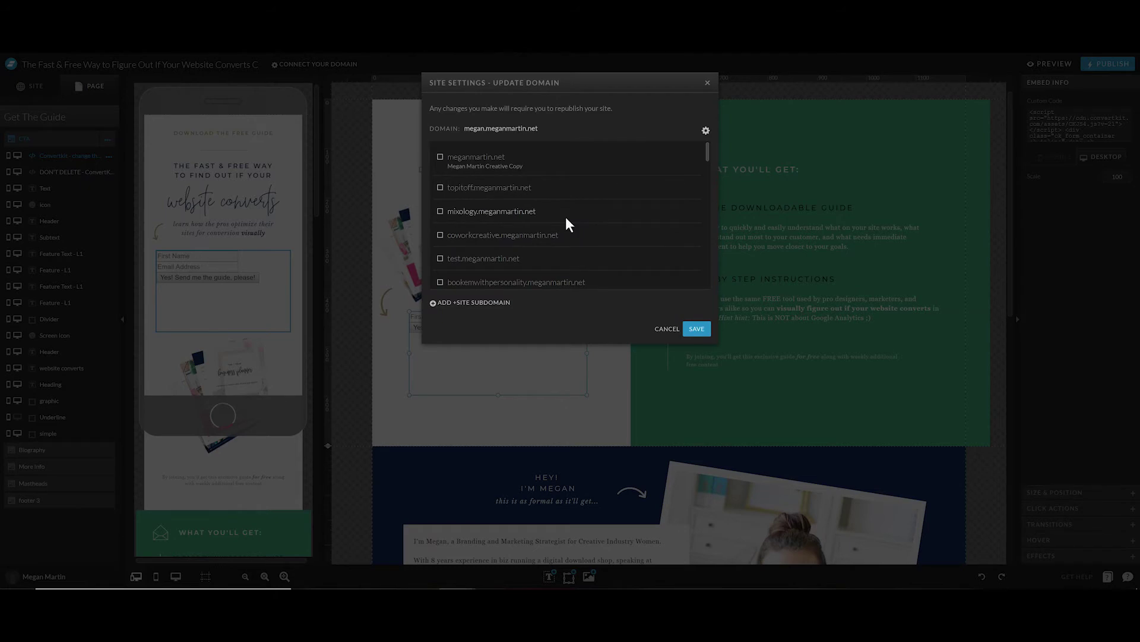
pyautogui.moveTo(707, 143); pyautogui.dragTo(711, 286)
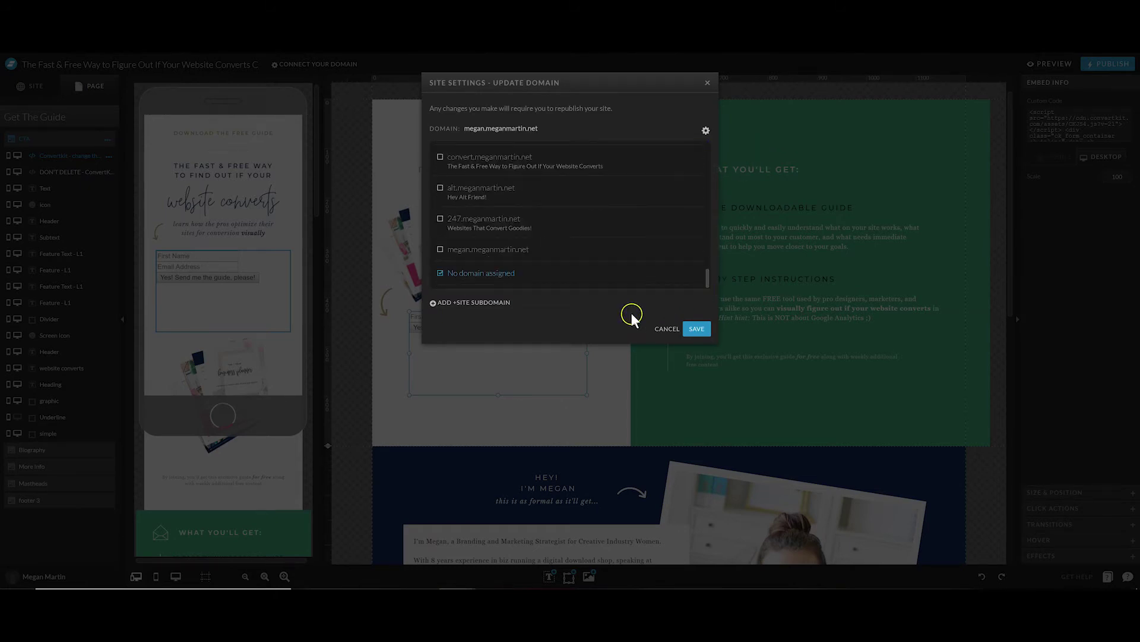
pyautogui.click(440, 250)
pyautogui.click(698, 328)
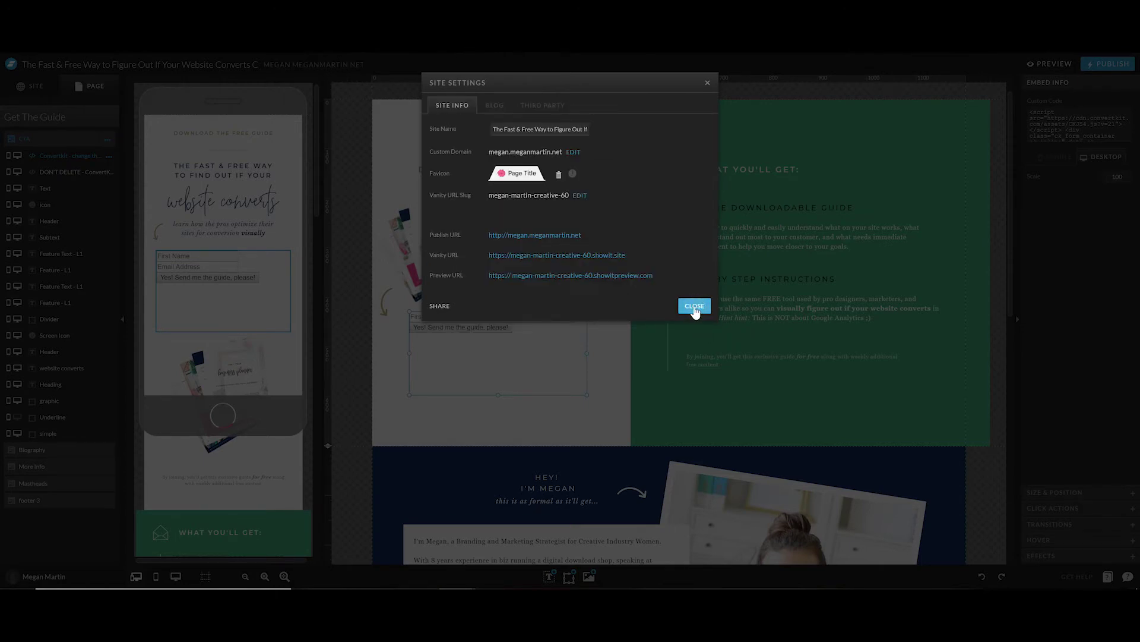
pyautogui.click(694, 306)
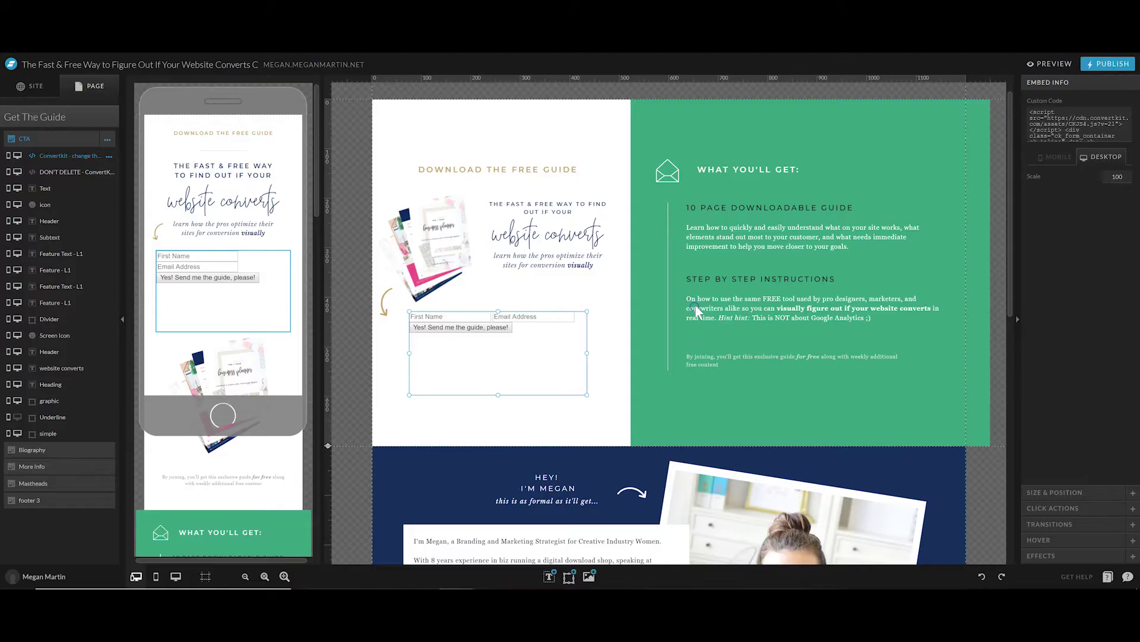
# Publish the duplicated guide site with its Get The Guide page live
pyautogui.click(1106, 65)
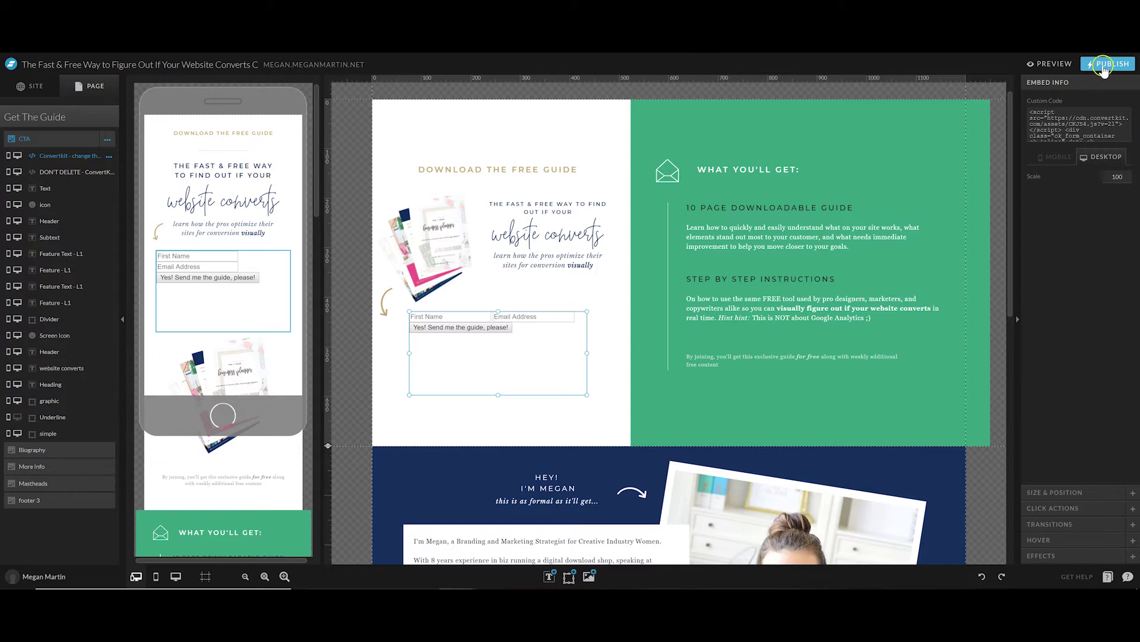